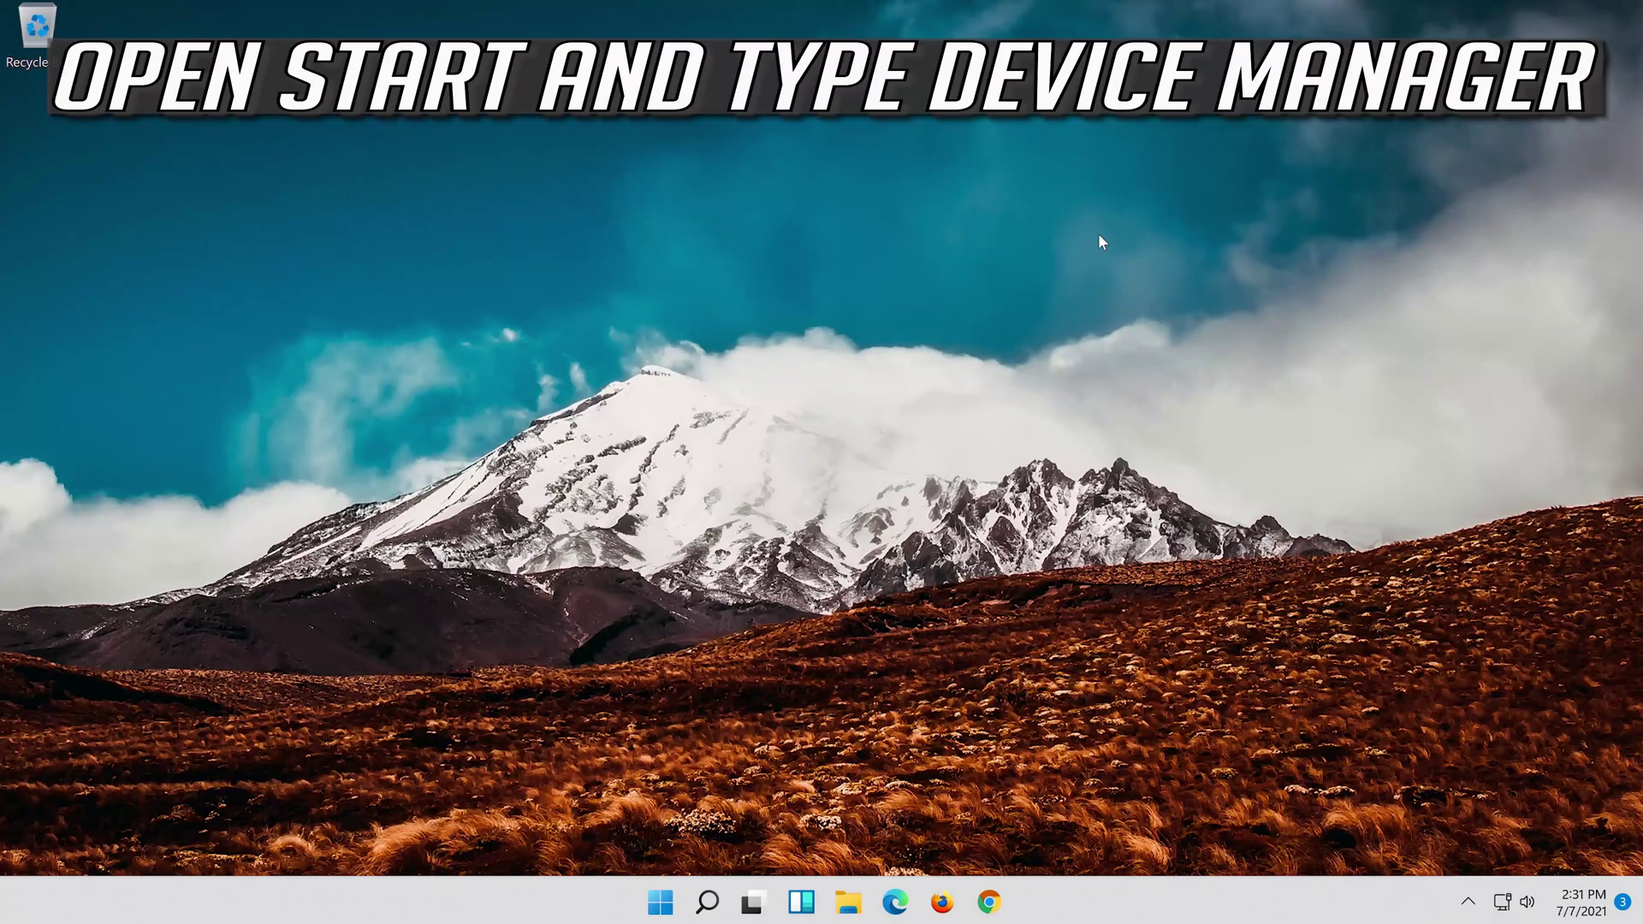
# - Search the taskbar for 'device manager' and launch Device Manager from the results
pyautogui.click(708, 903)
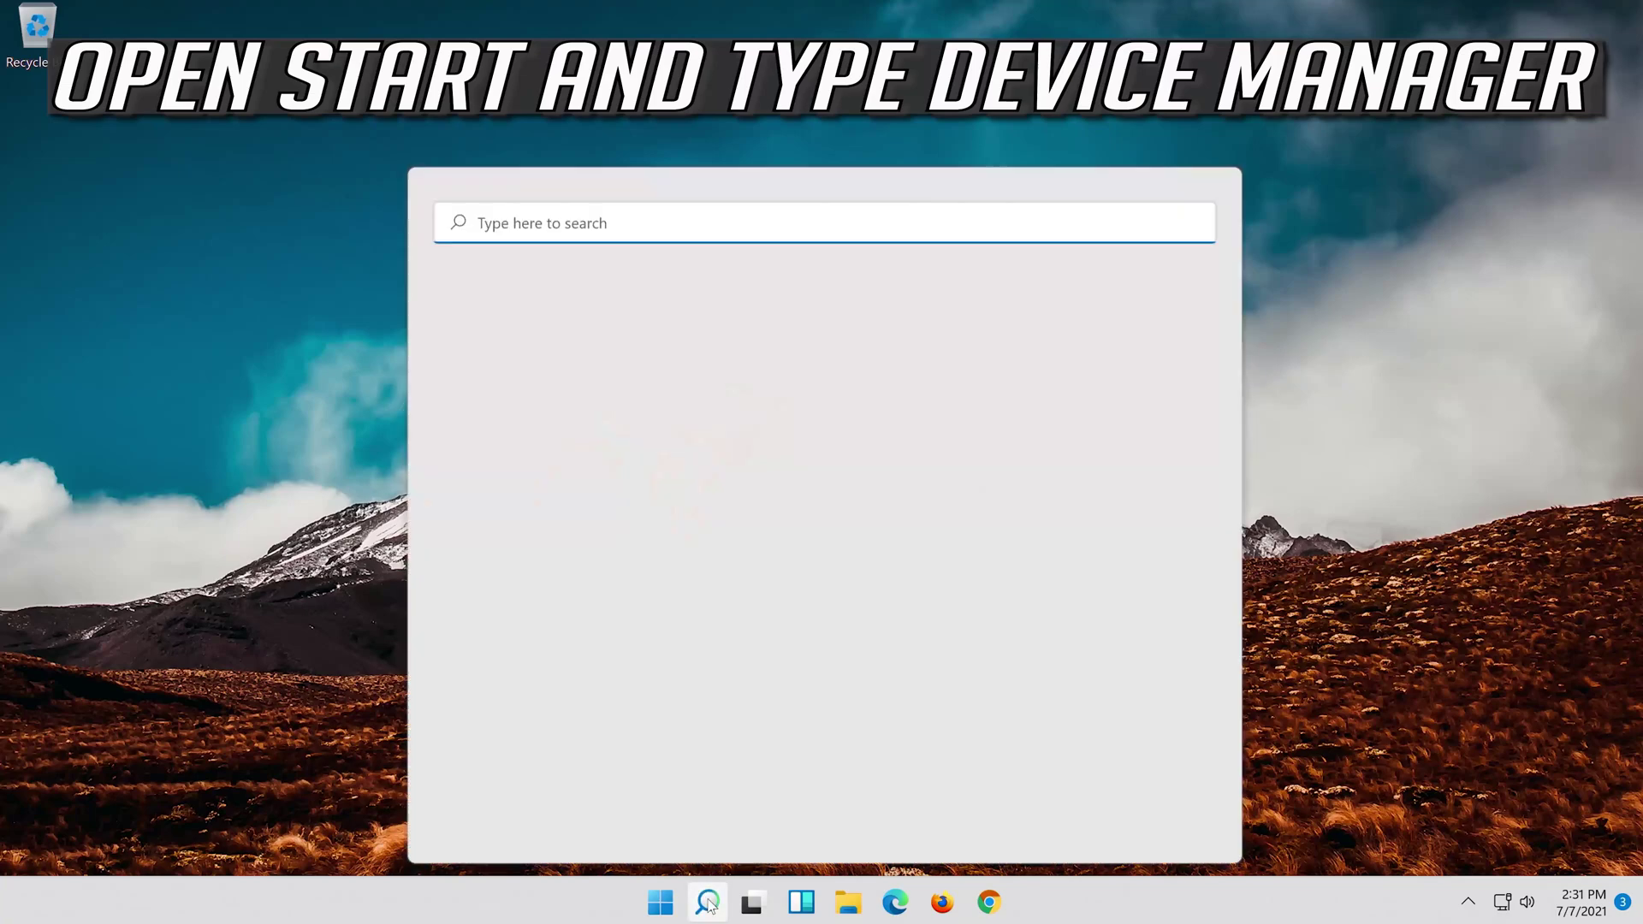
pyautogui.write('dei')
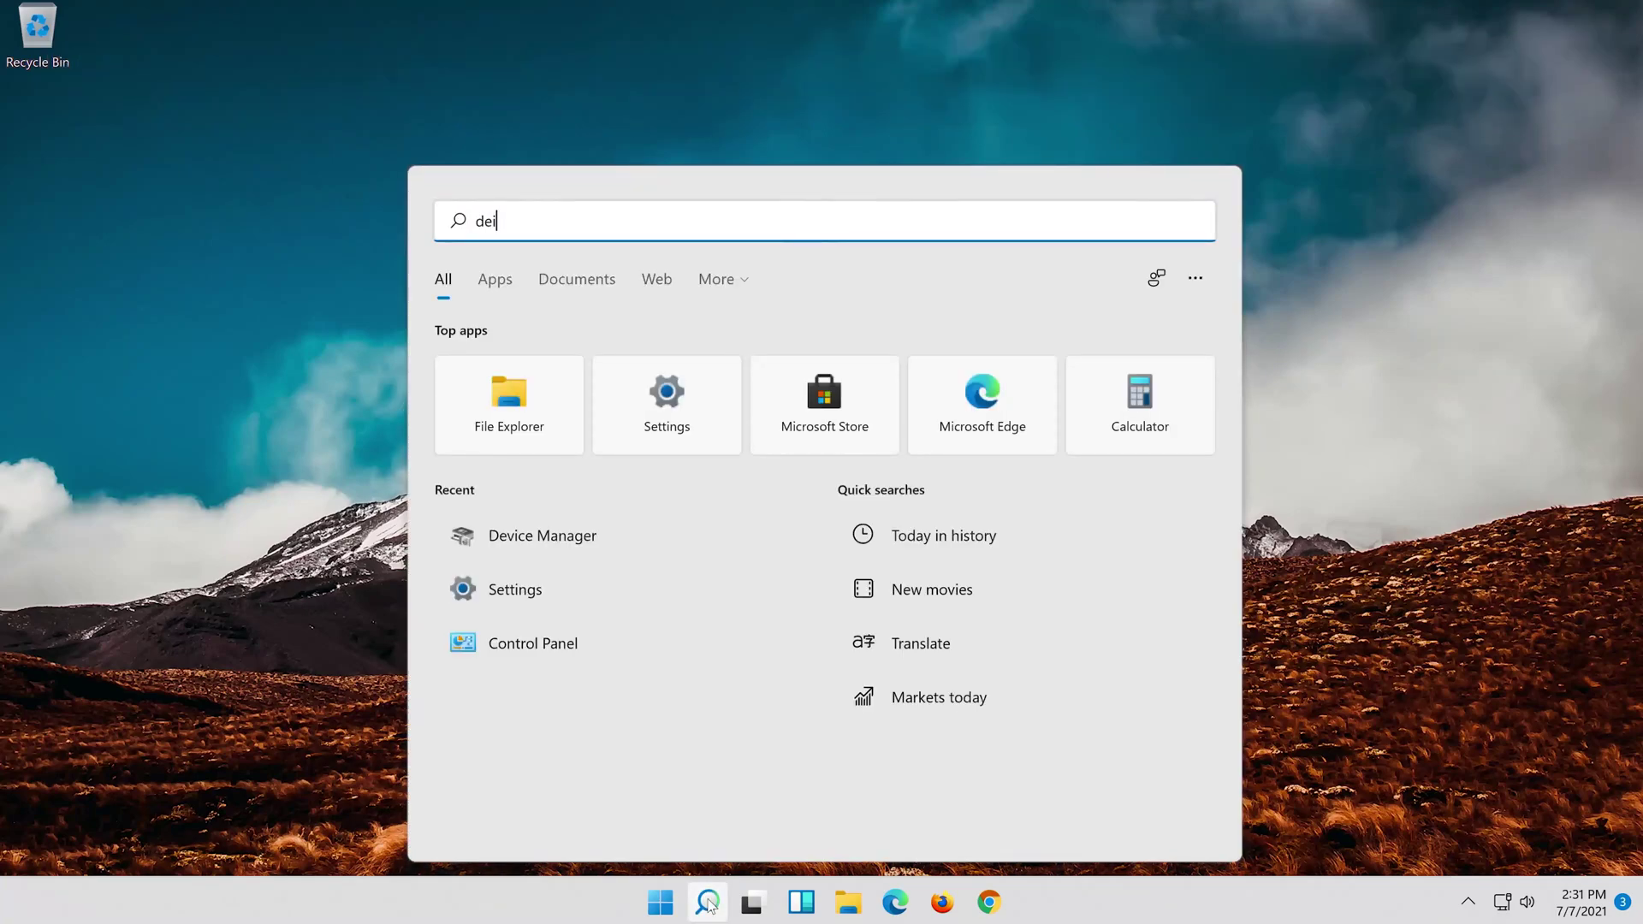
pyautogui.write('vice manager')
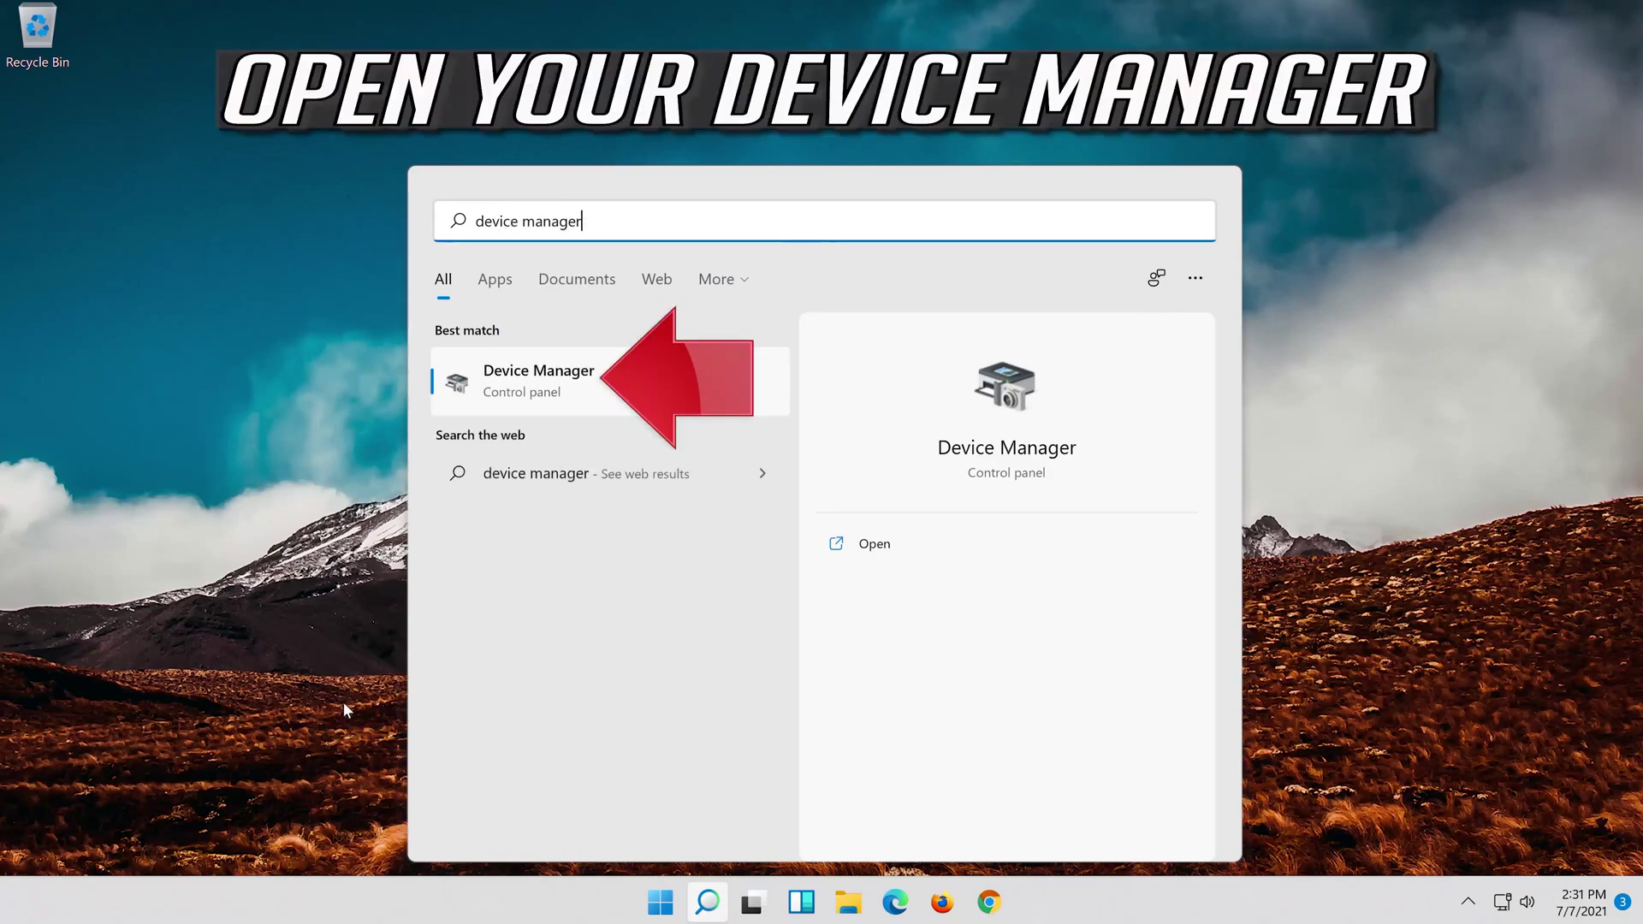
pyautogui.click(578, 384)
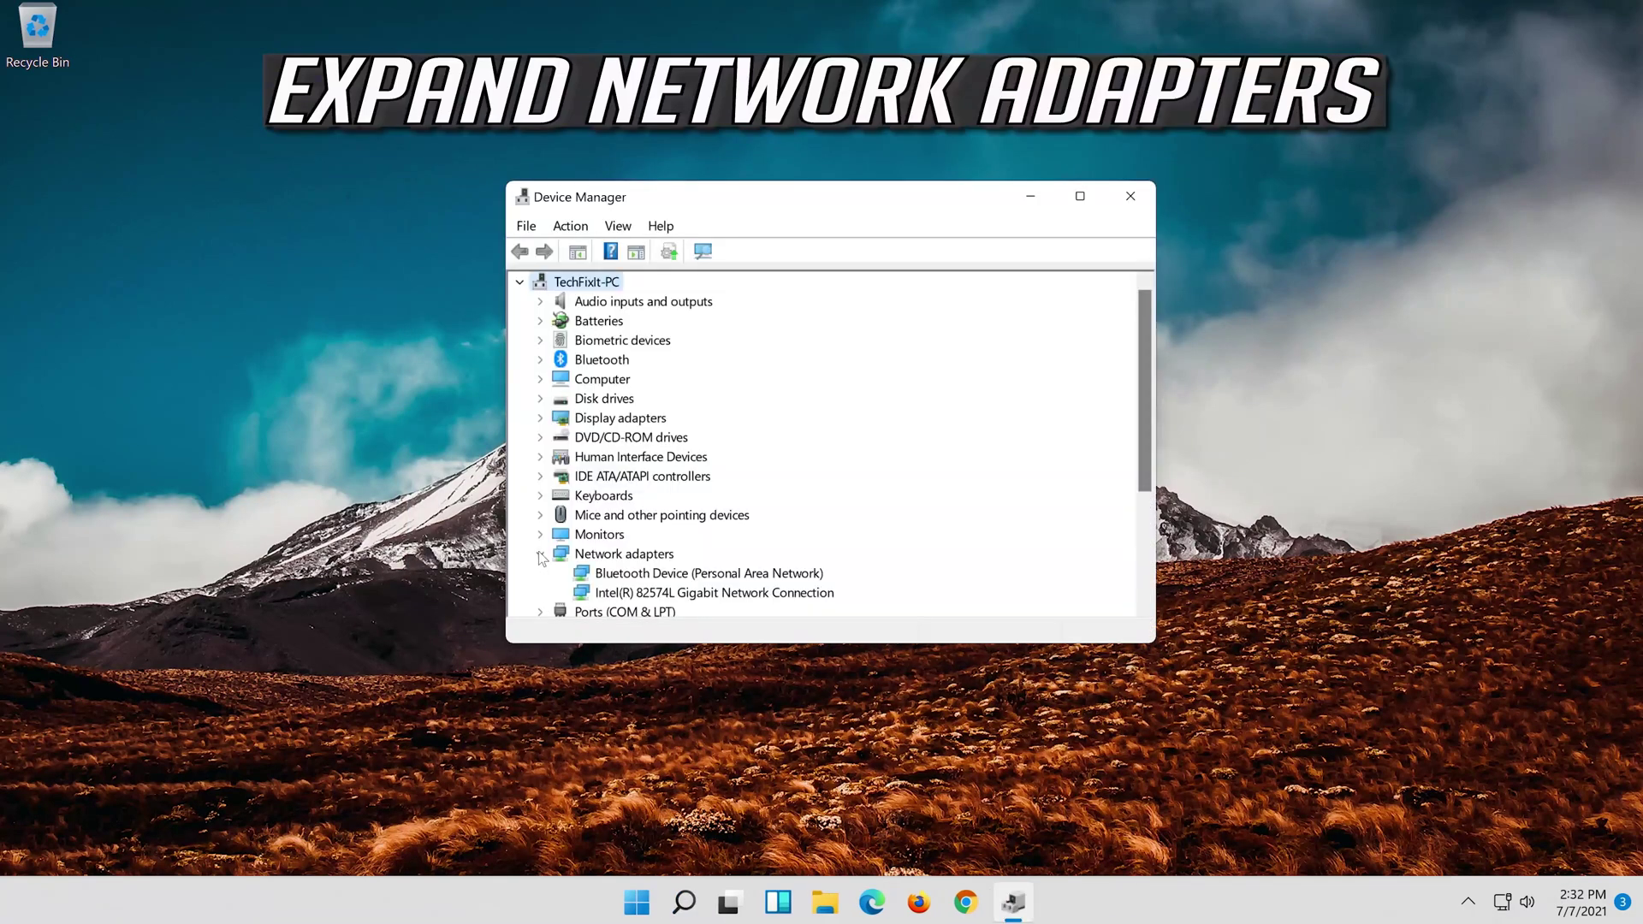
# - Select the Intel(R) 82574L Gigabit Network Connection under Network adapters and open its context menu
pyautogui.click(627, 595)
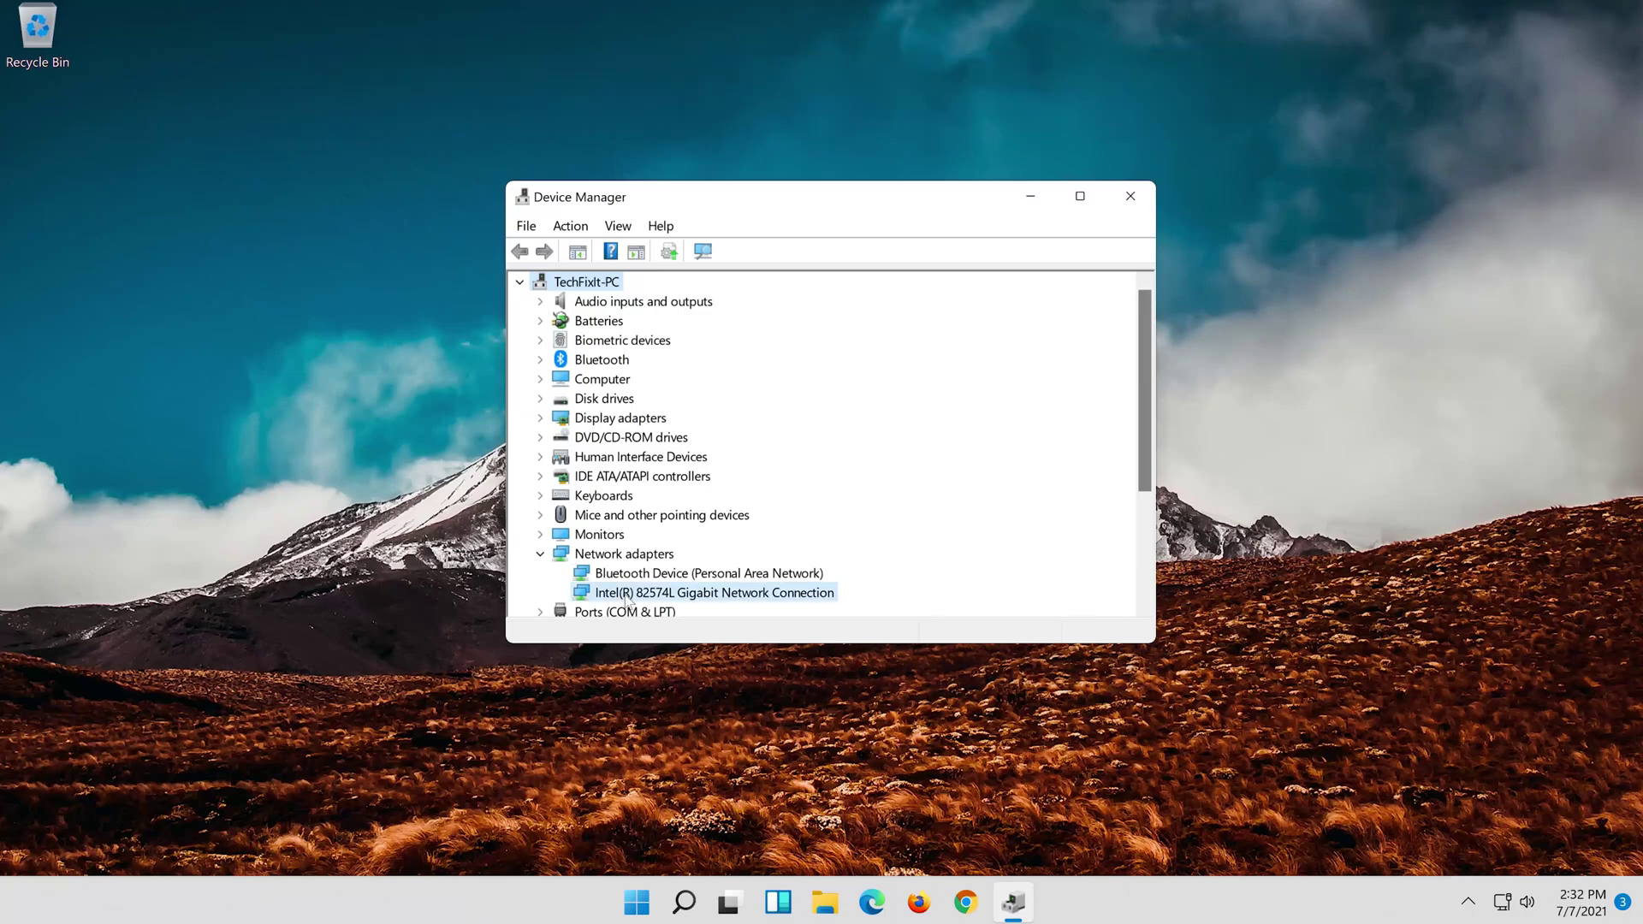
pyautogui.rightClick(725, 594)
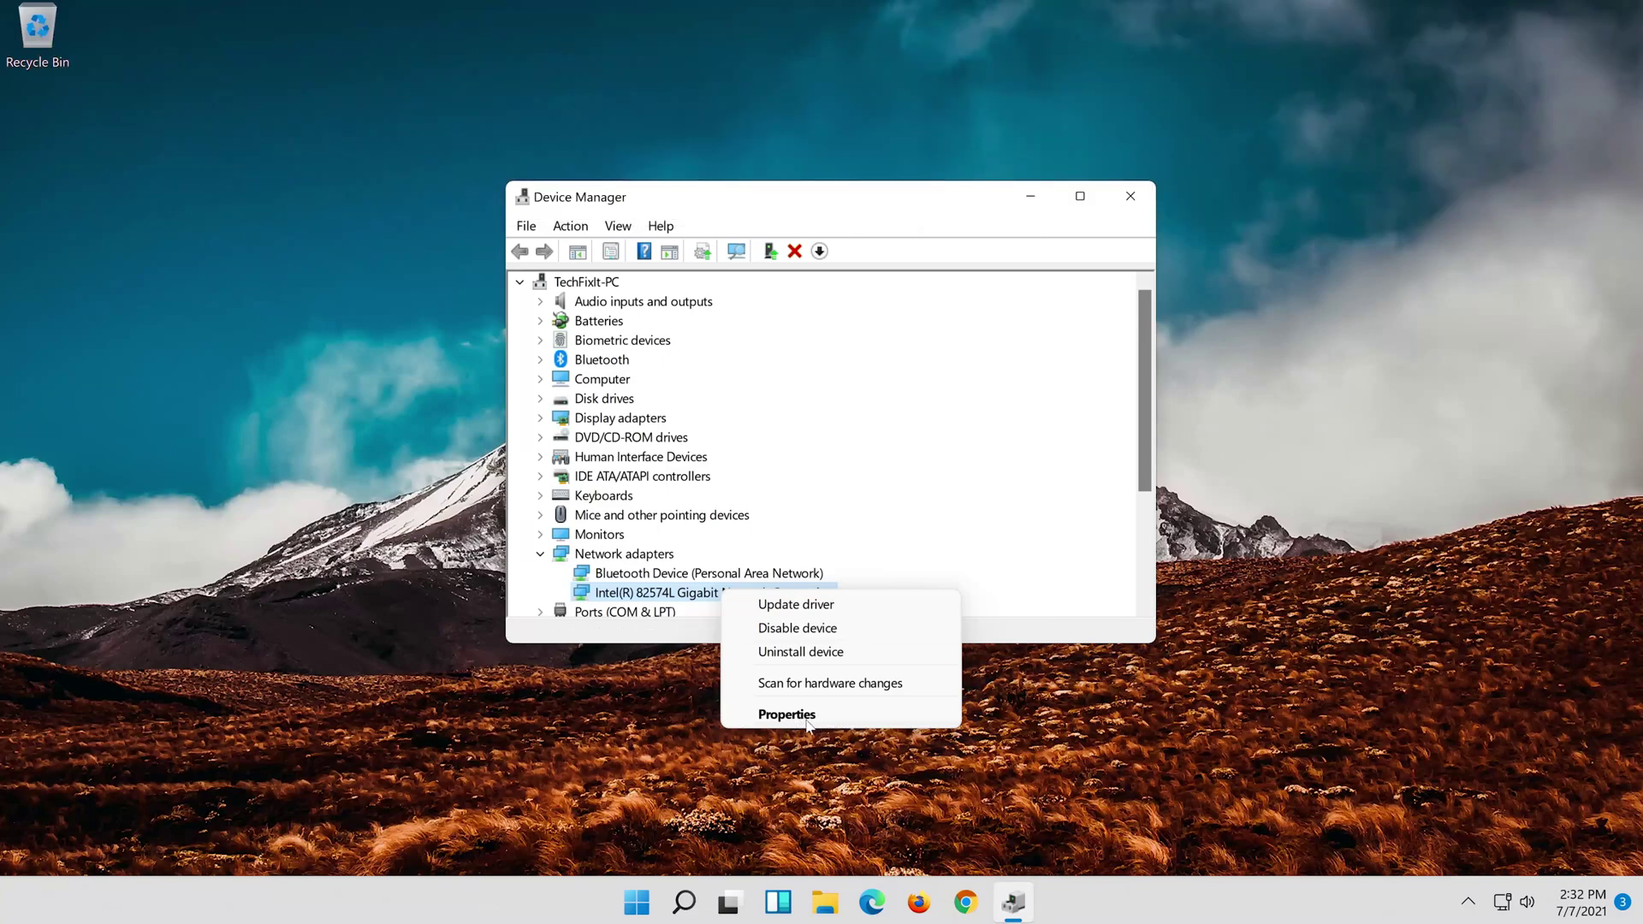
# - Open the Intel 82574L adapter's Properties and start Update Driver from the Driver tab
pyautogui.click(806, 722)
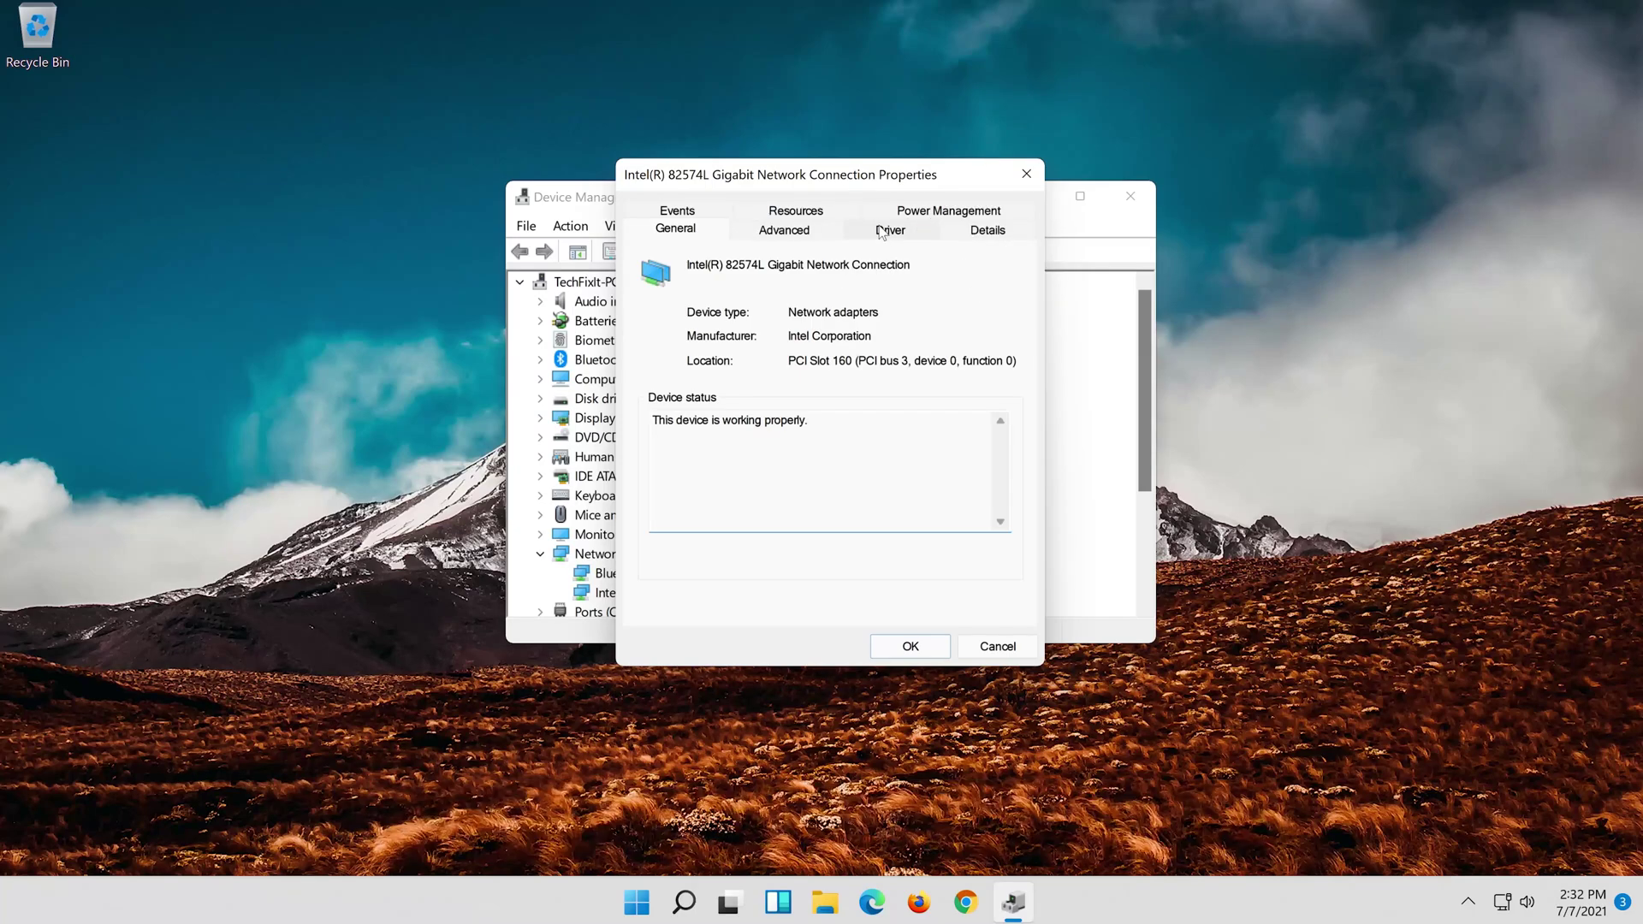
pyautogui.click(882, 230)
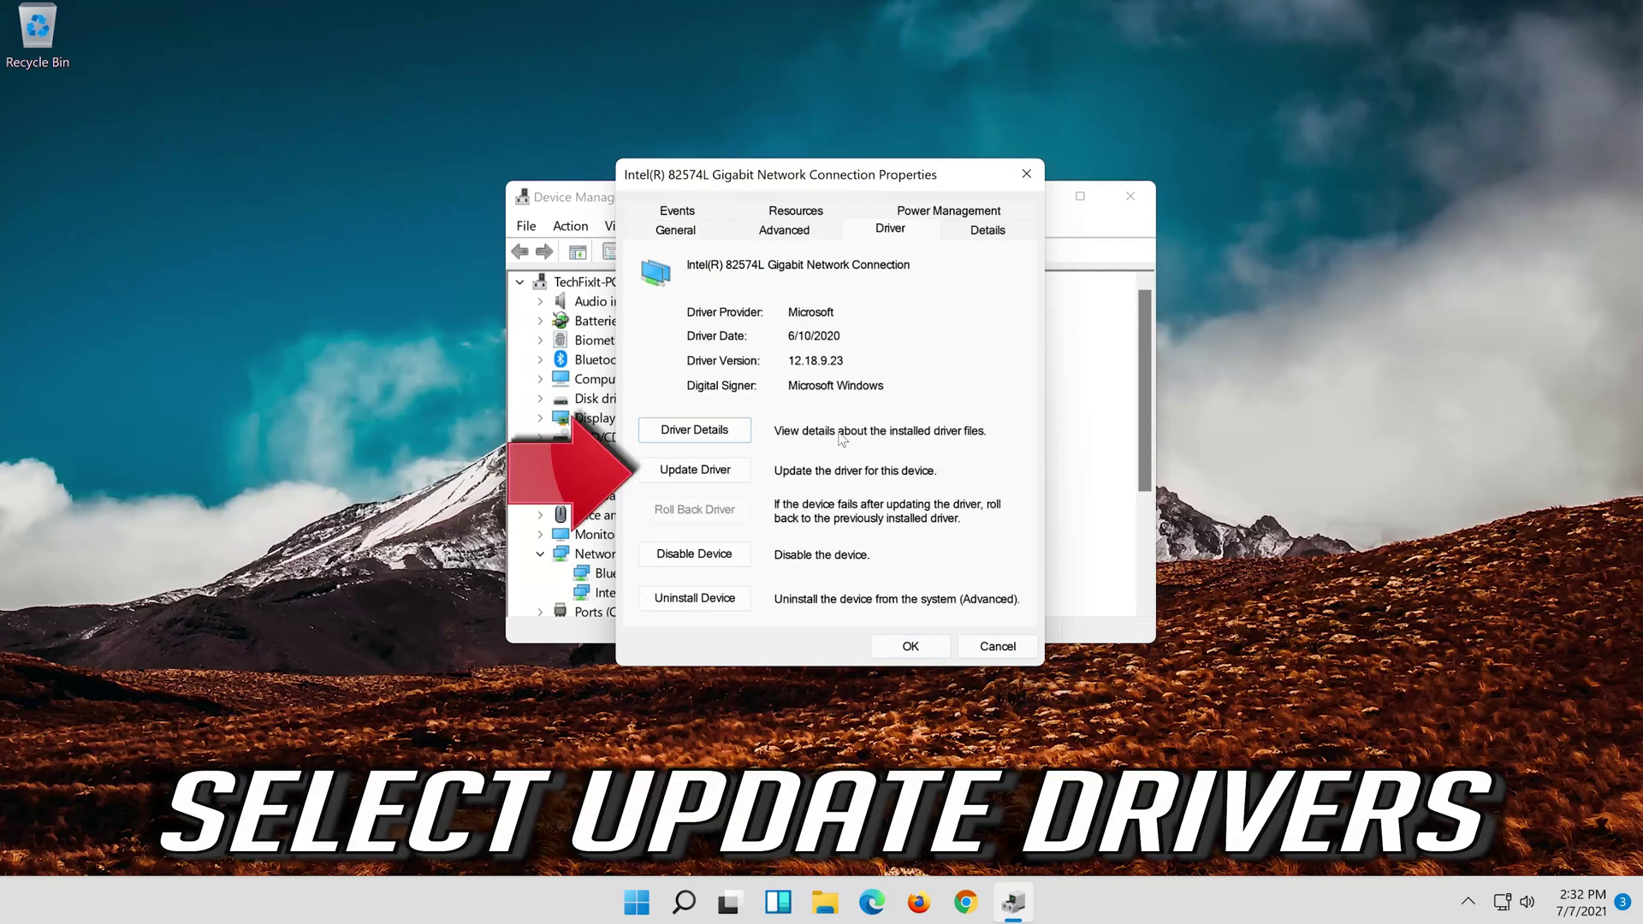
pyautogui.click(690, 479)
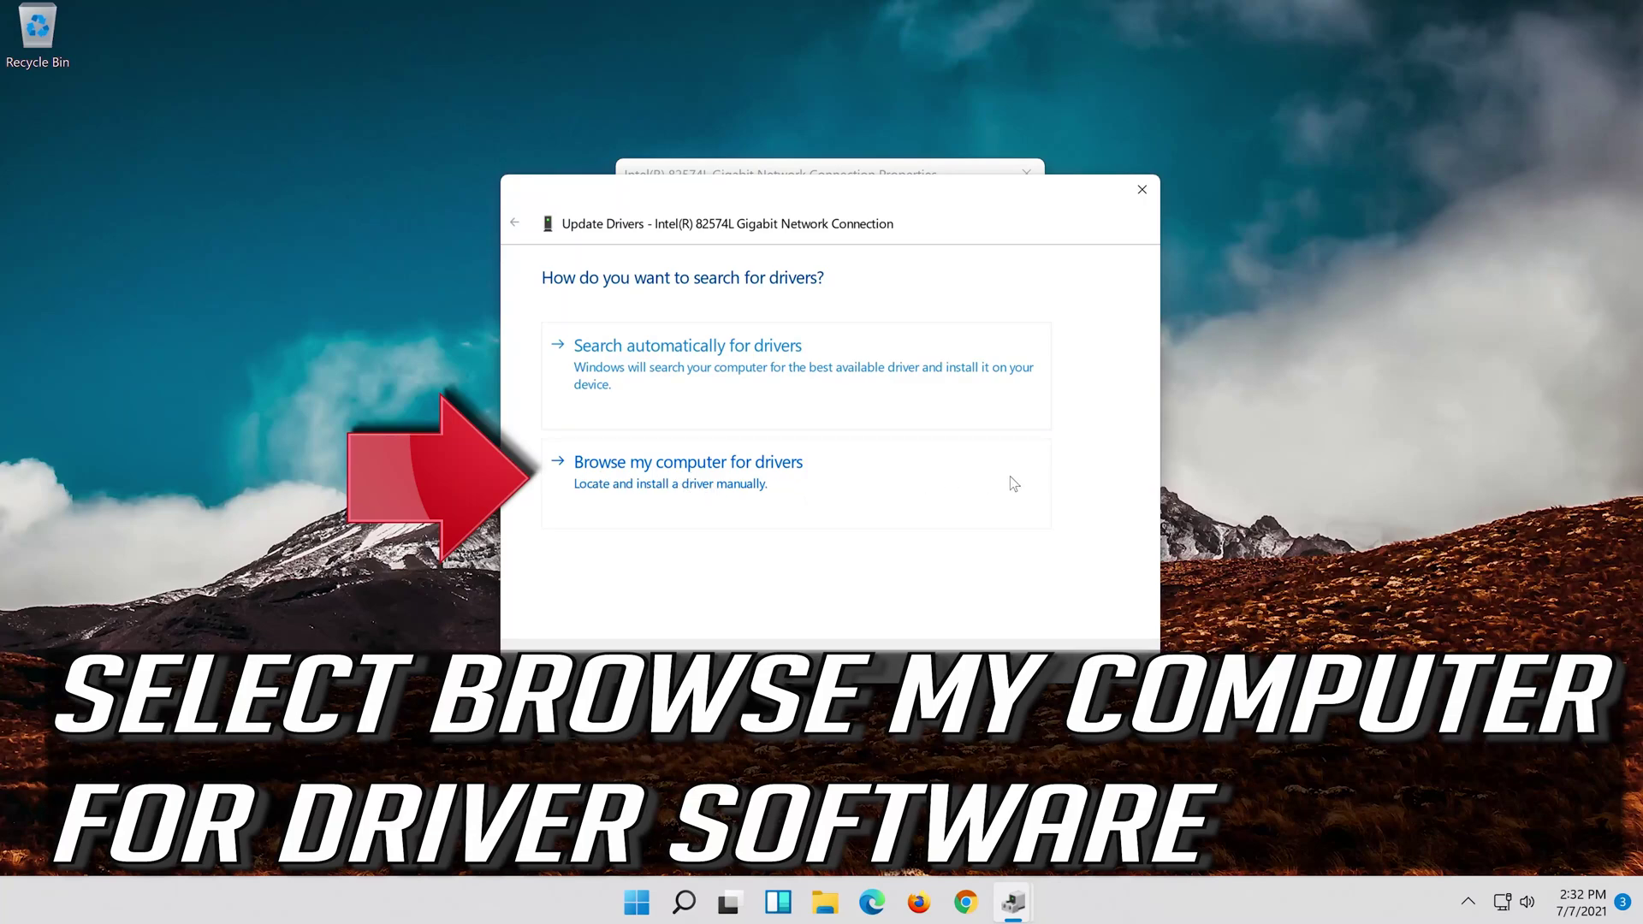
# - Install the Intel(R) 82574L Gigabit Network Connection driver from the compatible list, then close the wizard
pyautogui.click(734, 499)
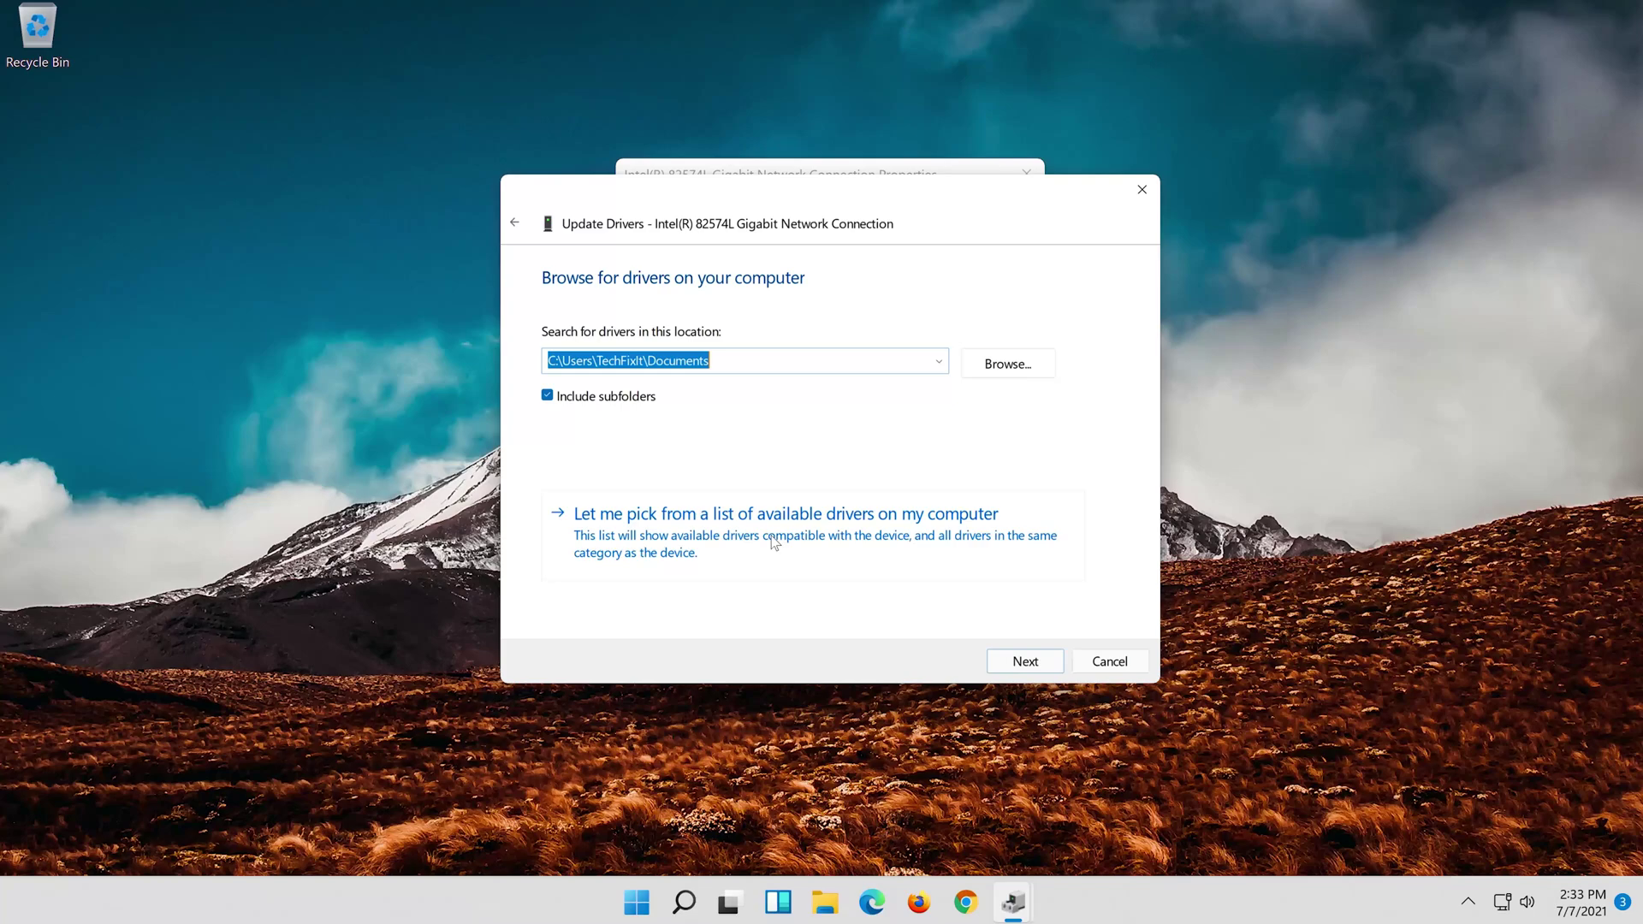
pyautogui.click(773, 539)
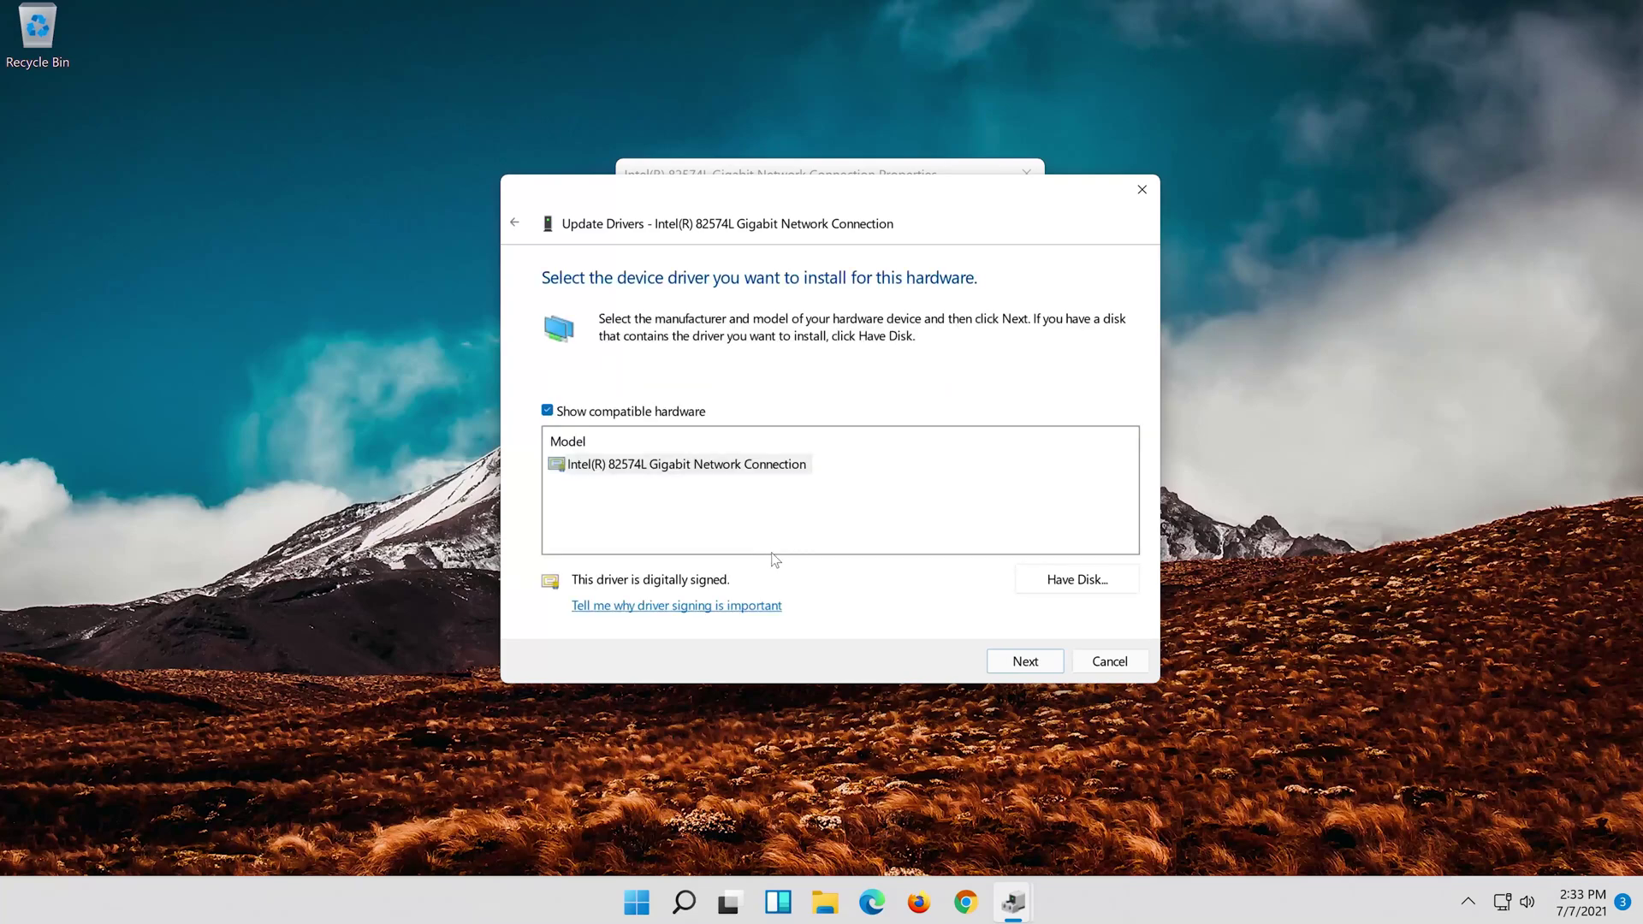
pyautogui.click(663, 465)
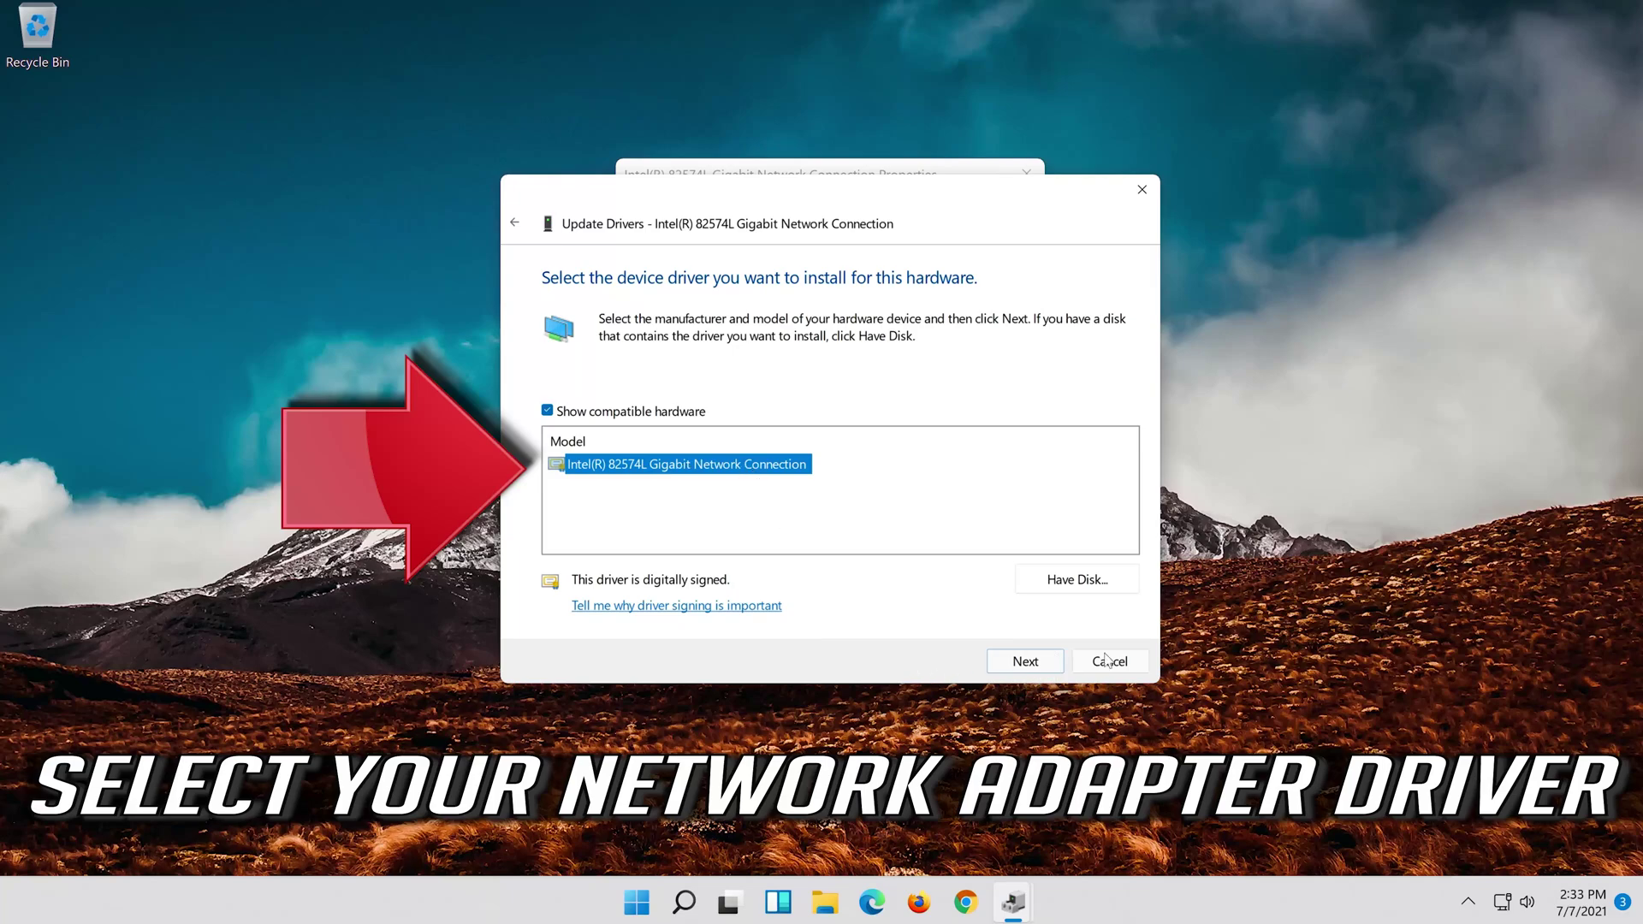
pyautogui.click(1016, 660)
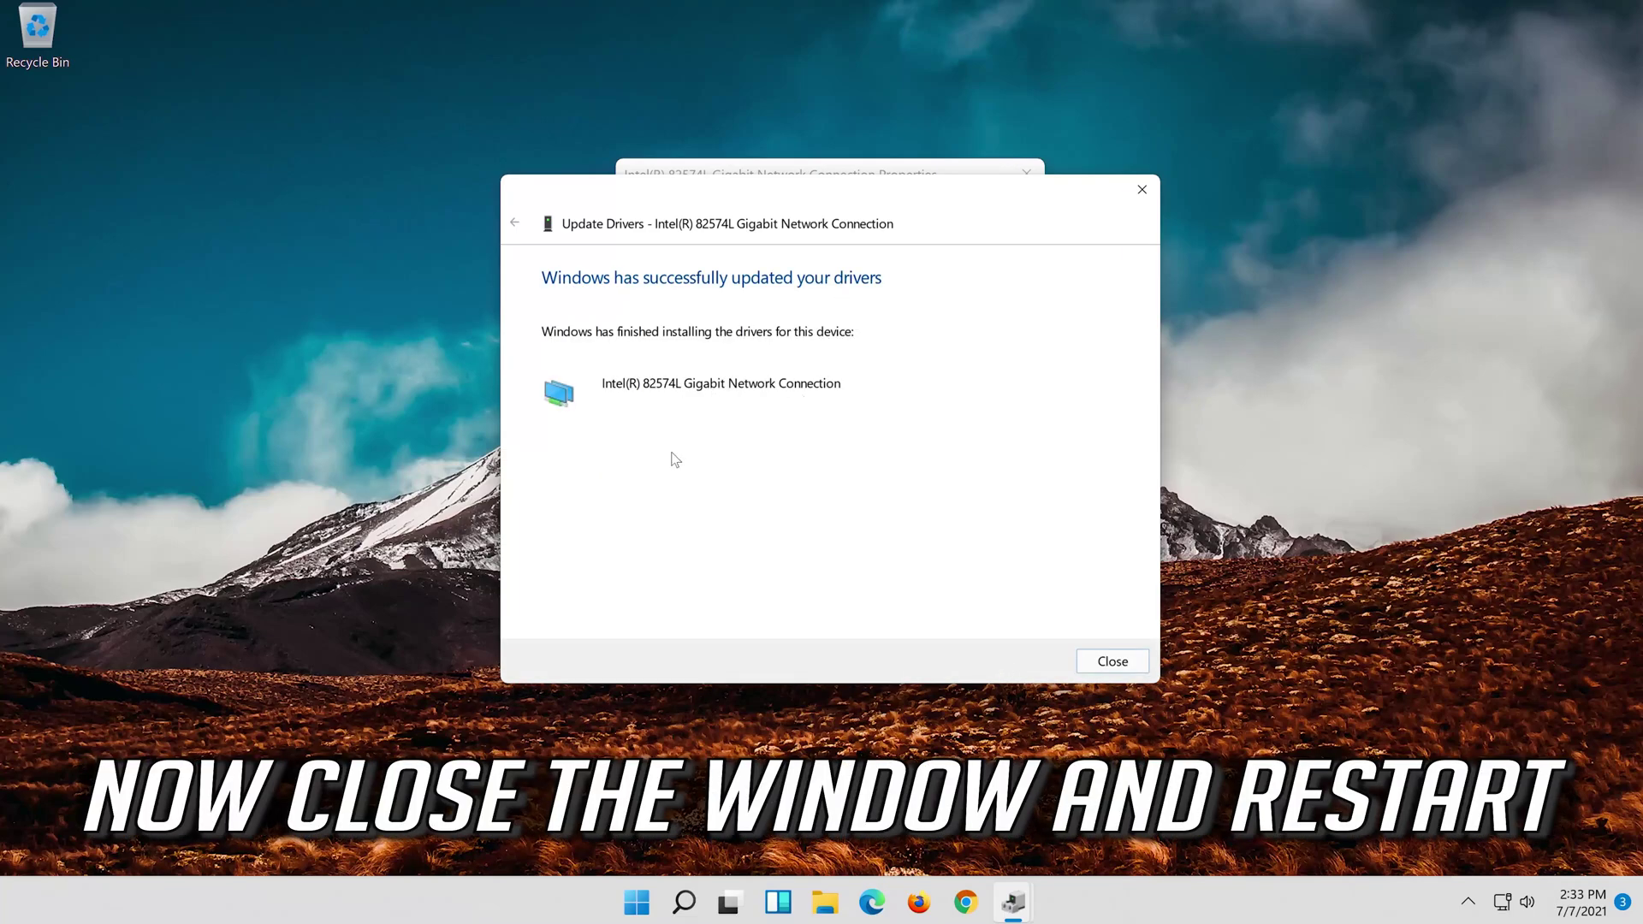
pyautogui.click(1114, 655)
pyautogui.click(909, 646)
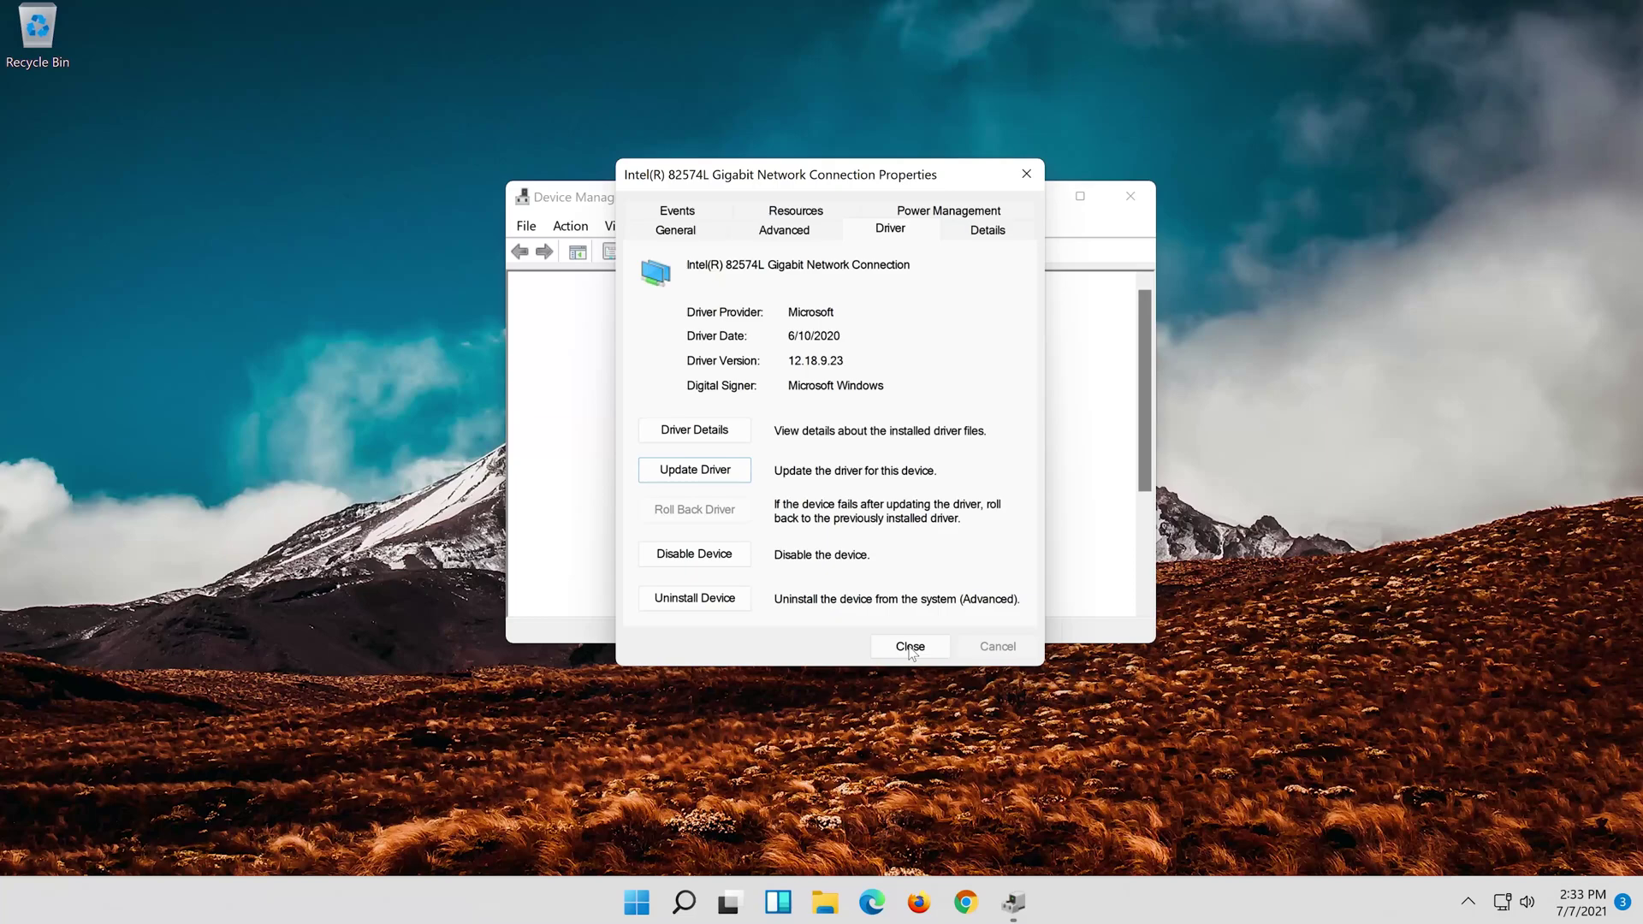
# - Close the adapter properties and Device Manager, then restart the PC from the Start menu
pyautogui.click(910, 646)
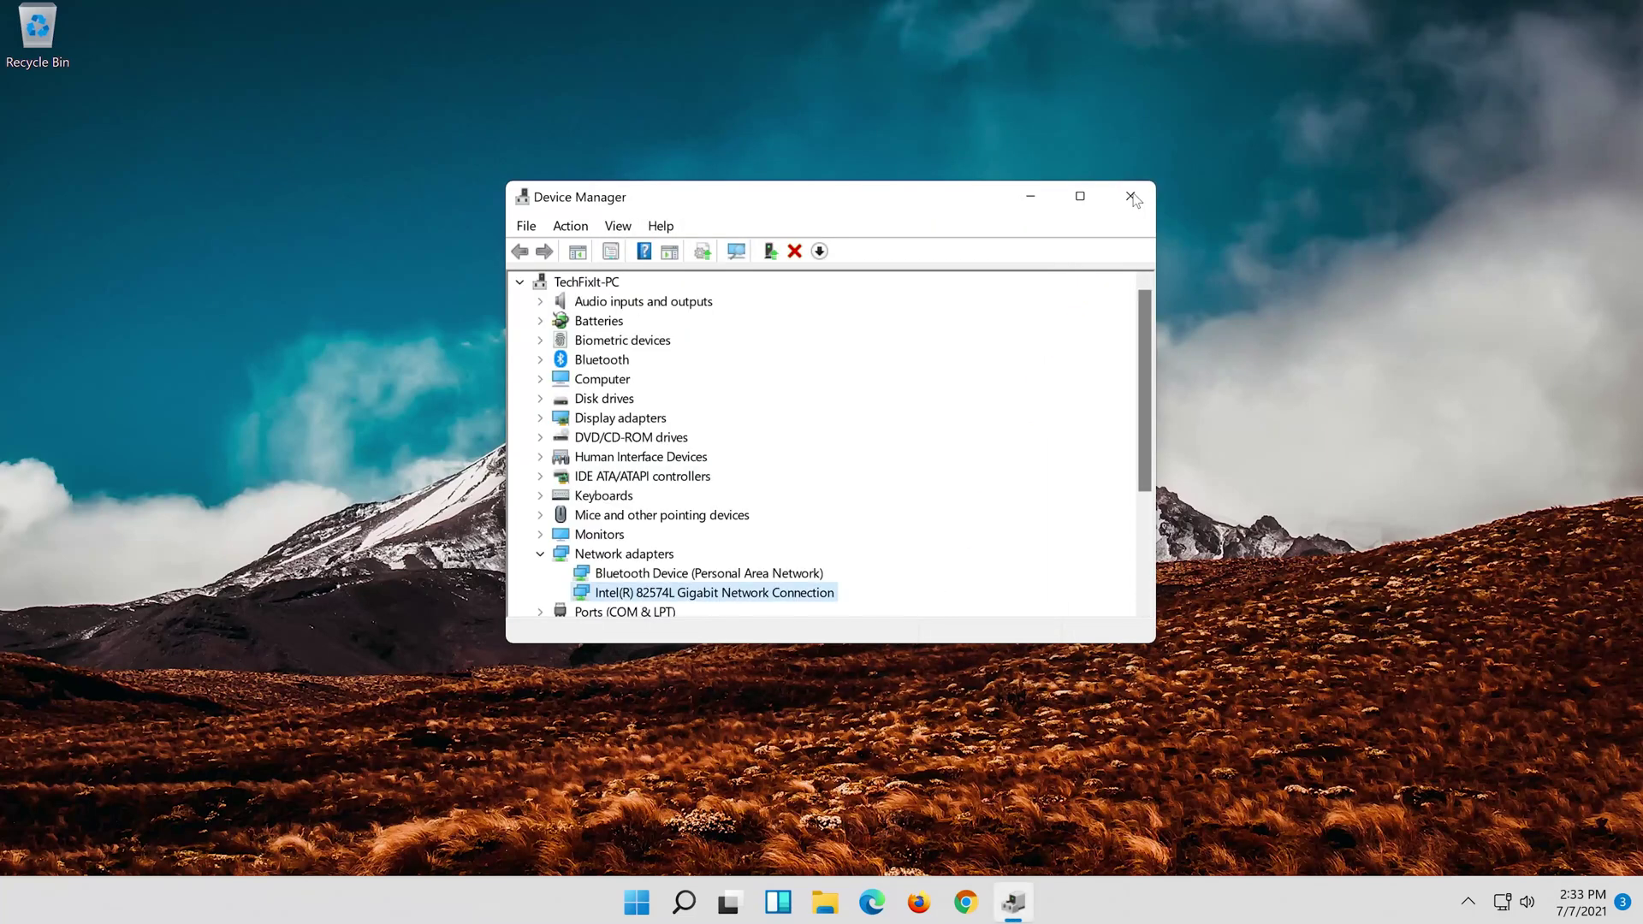
pyautogui.click(1132, 195)
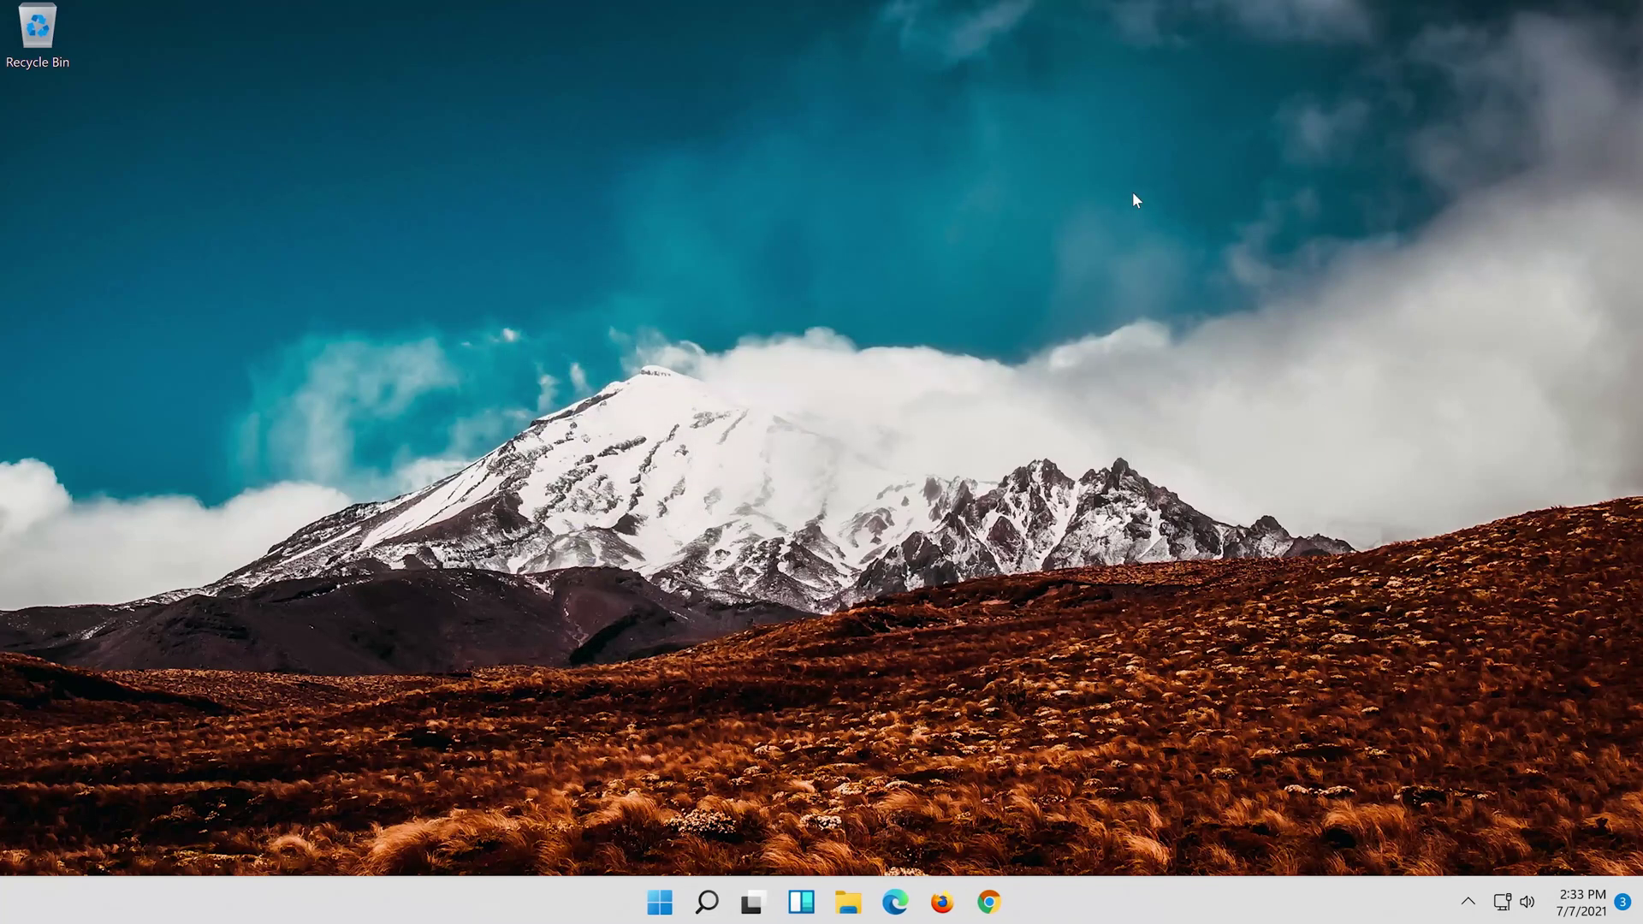
pyautogui.click(657, 890)
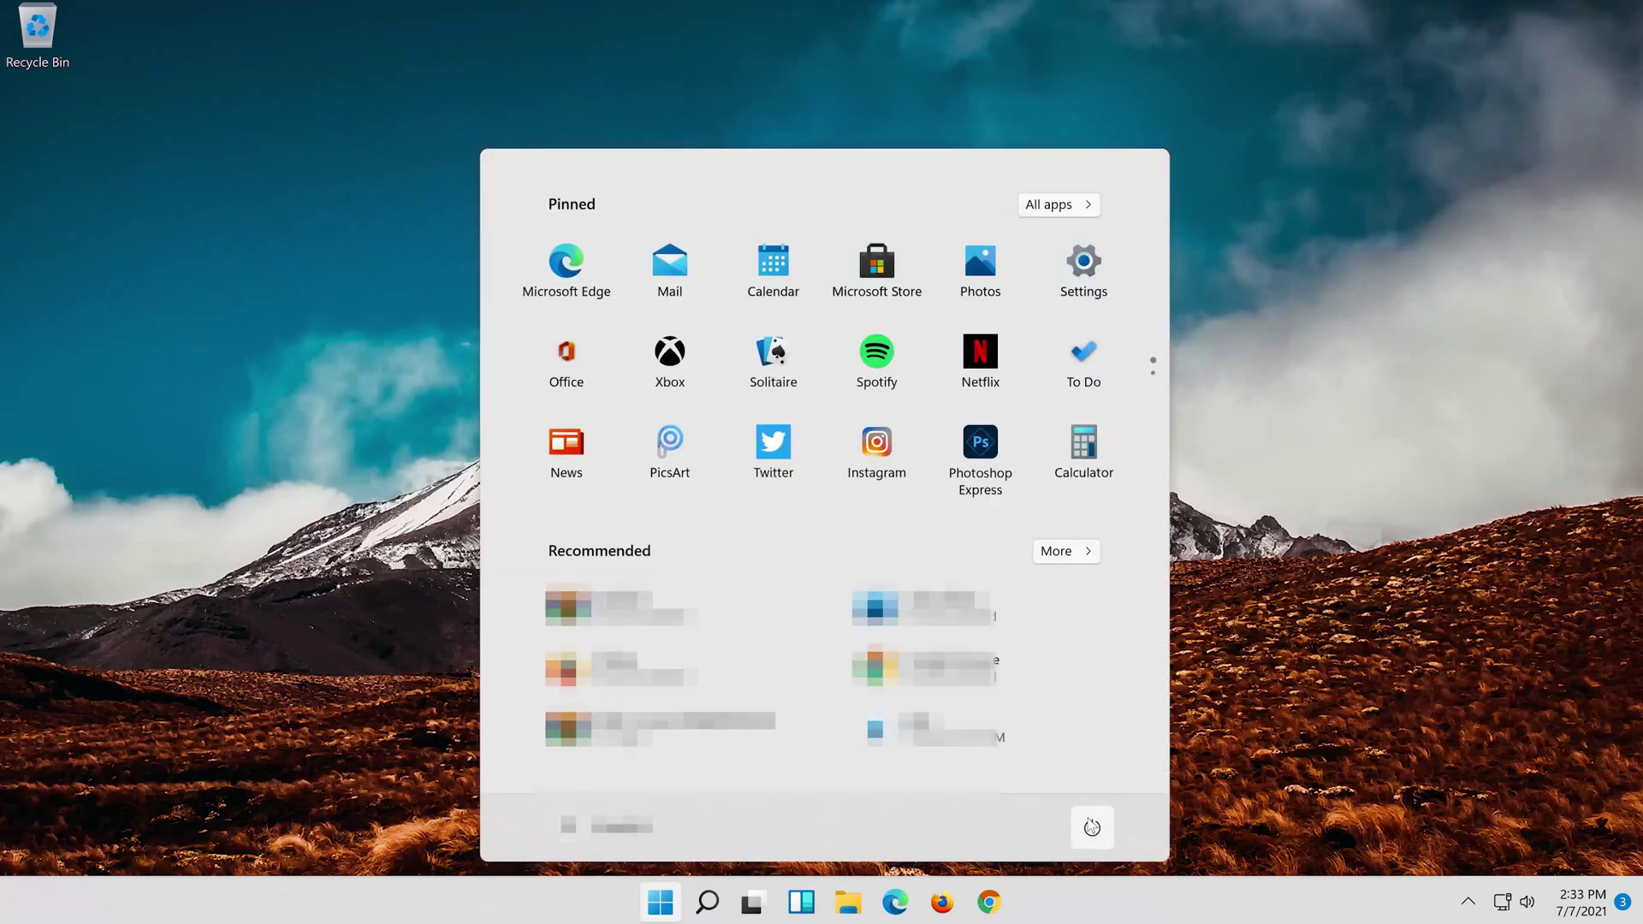
pyautogui.click(1092, 827)
pyautogui.click(1093, 781)
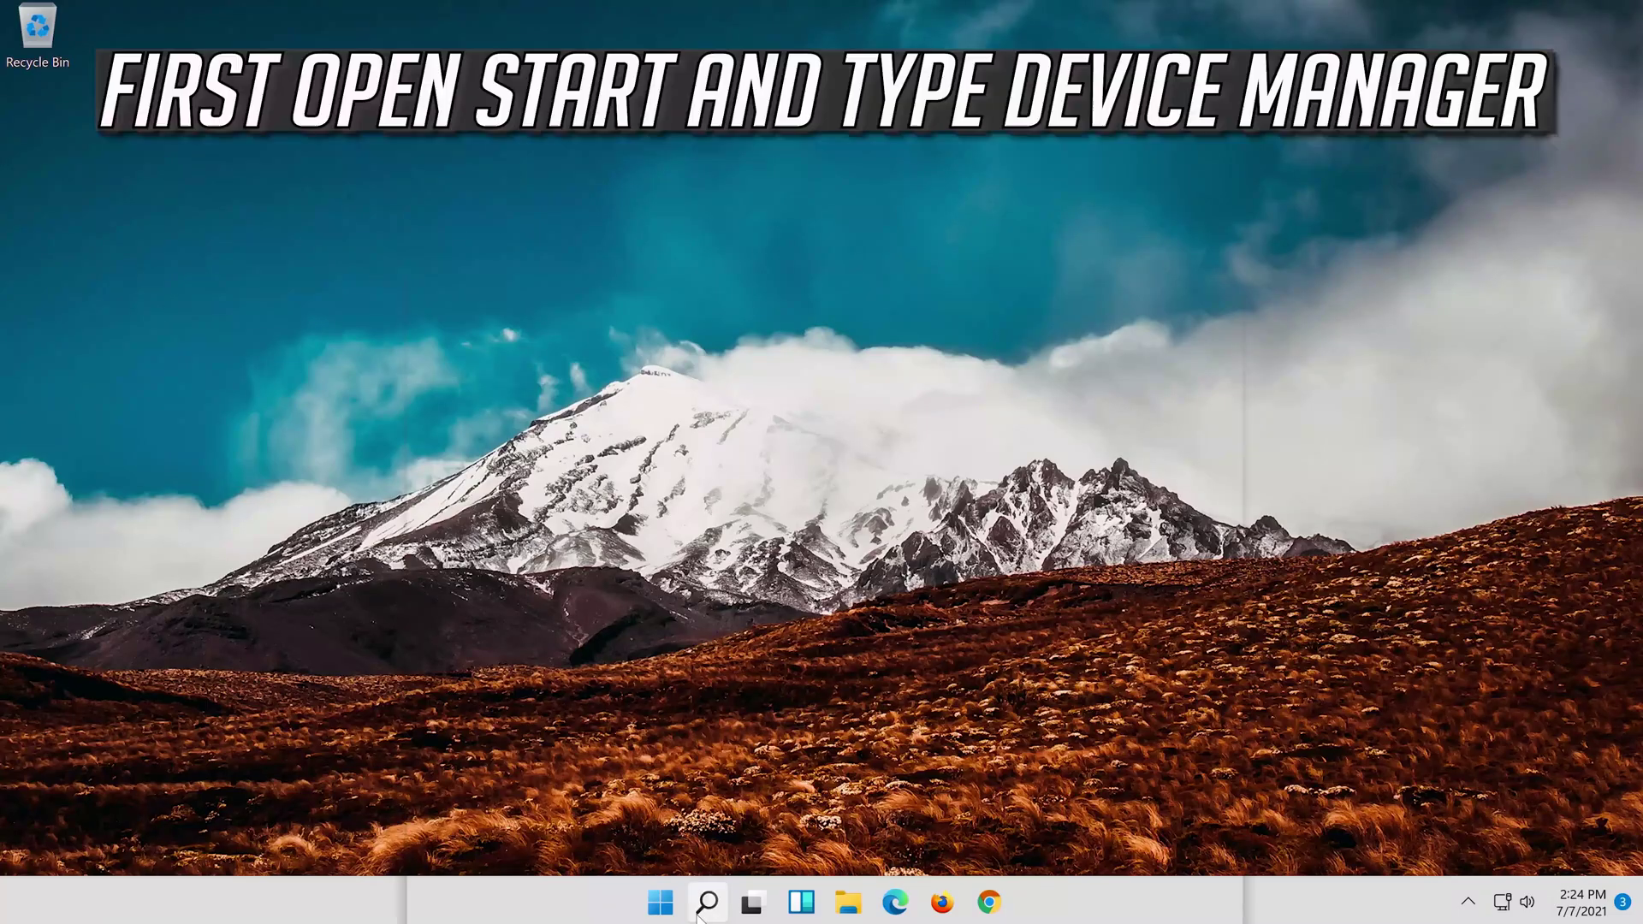
# - Search the taskbar for 'device manager' again
pyautogui.click(702, 909)
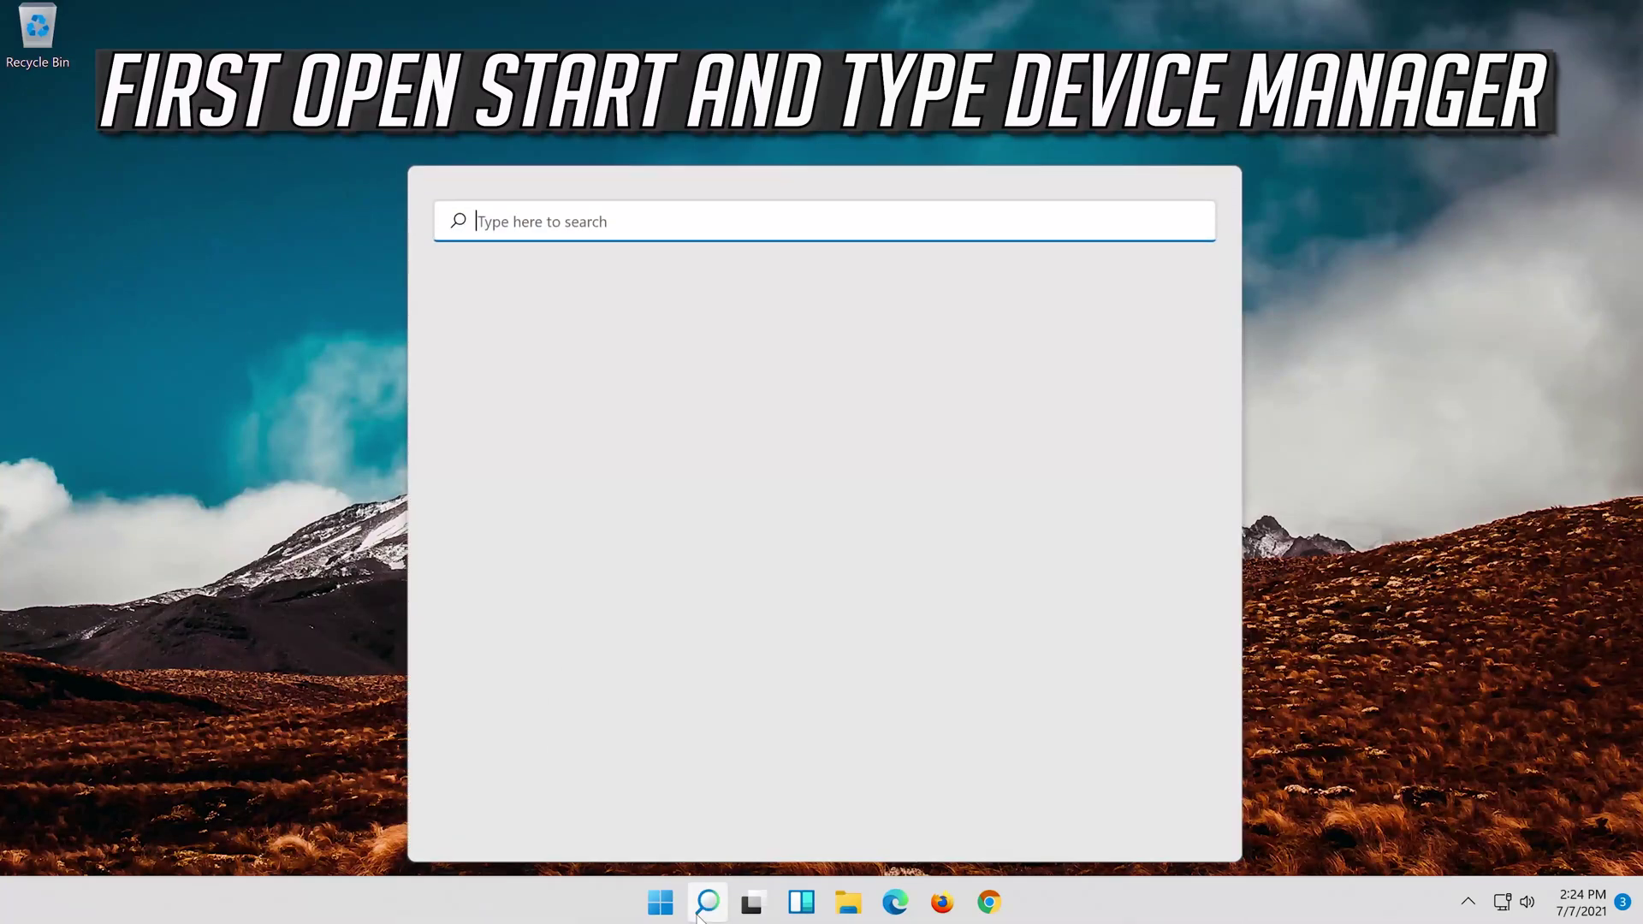
pyautogui.write('device mana')
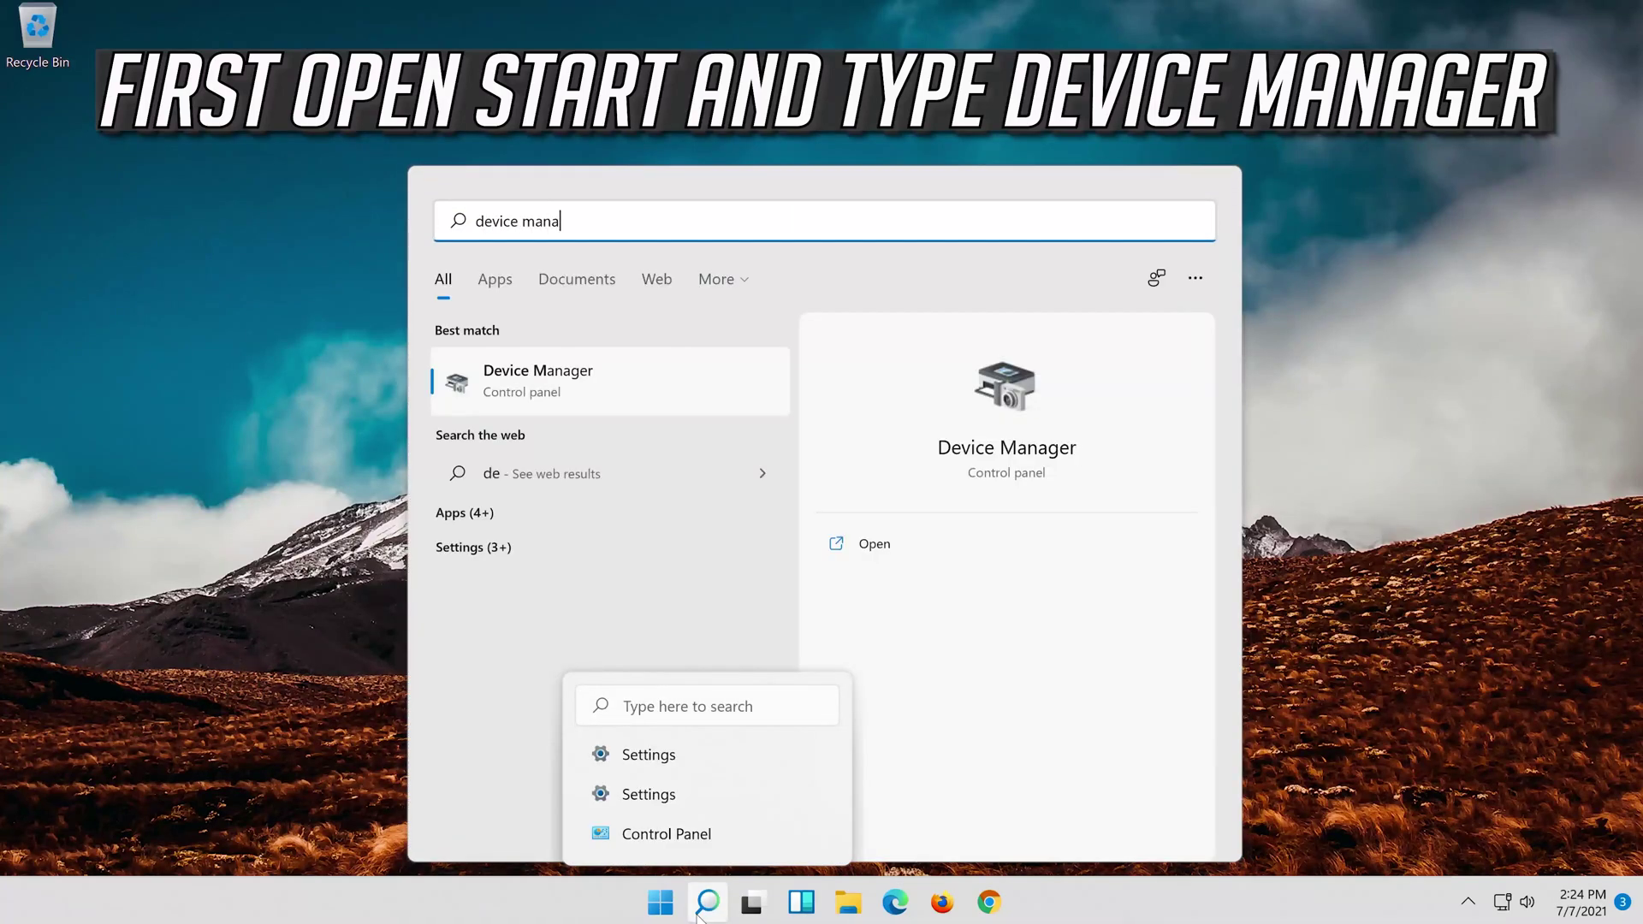
pyautogui.write('ger')
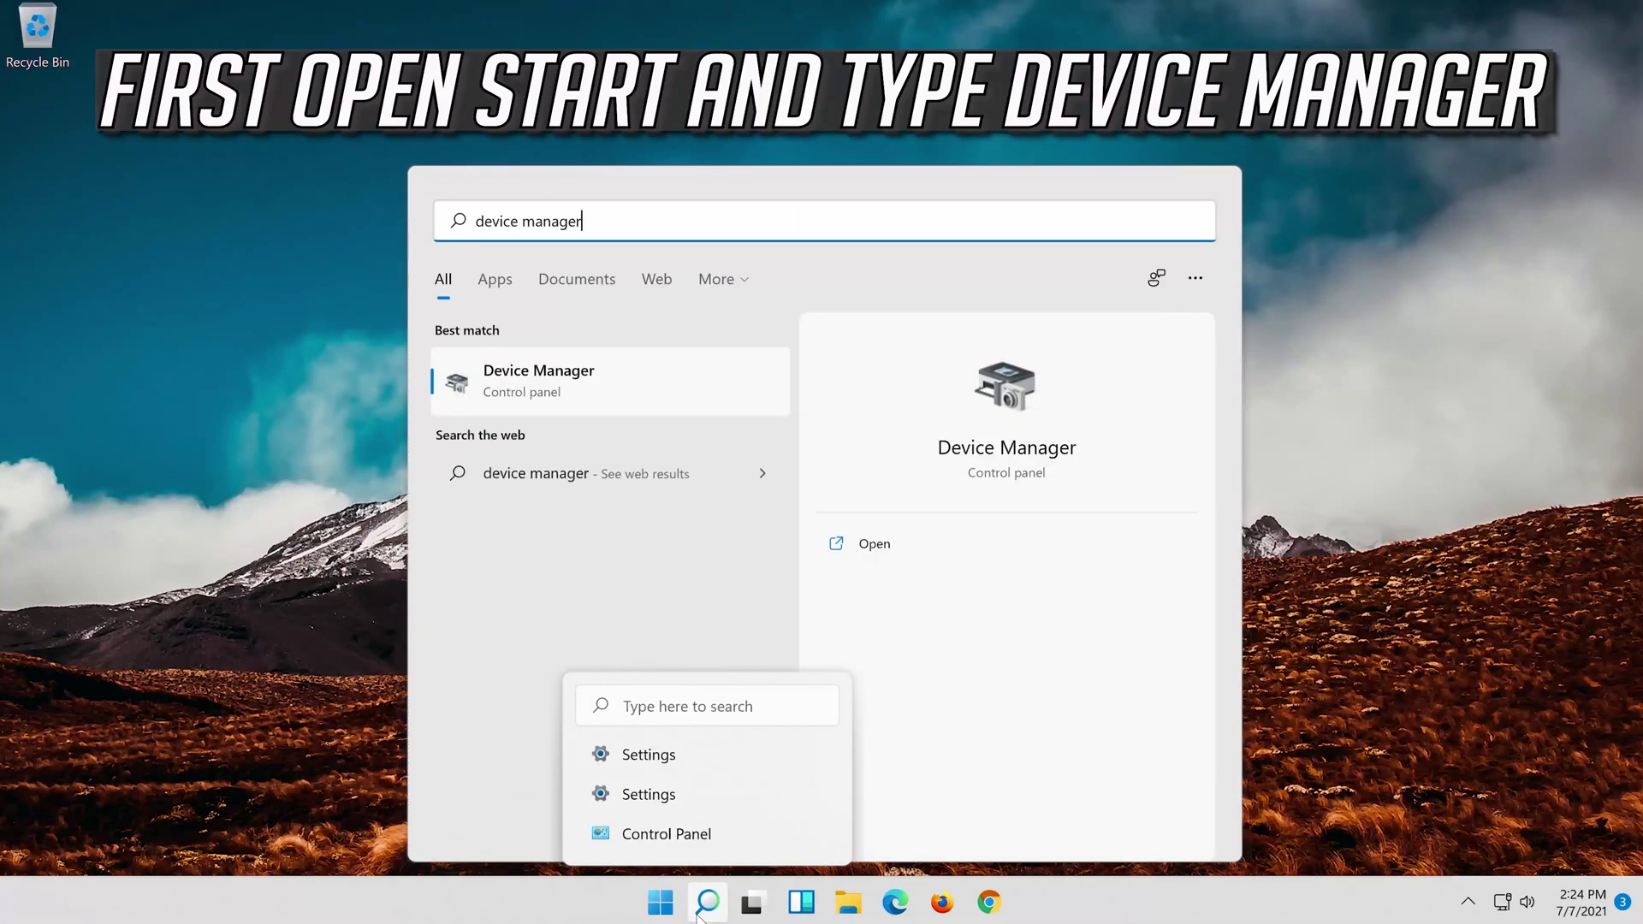
# - Launch Device Manager, expand Network adapters, and open the Intel 82574L adapter's Driver tab
pyautogui.click(584, 385)
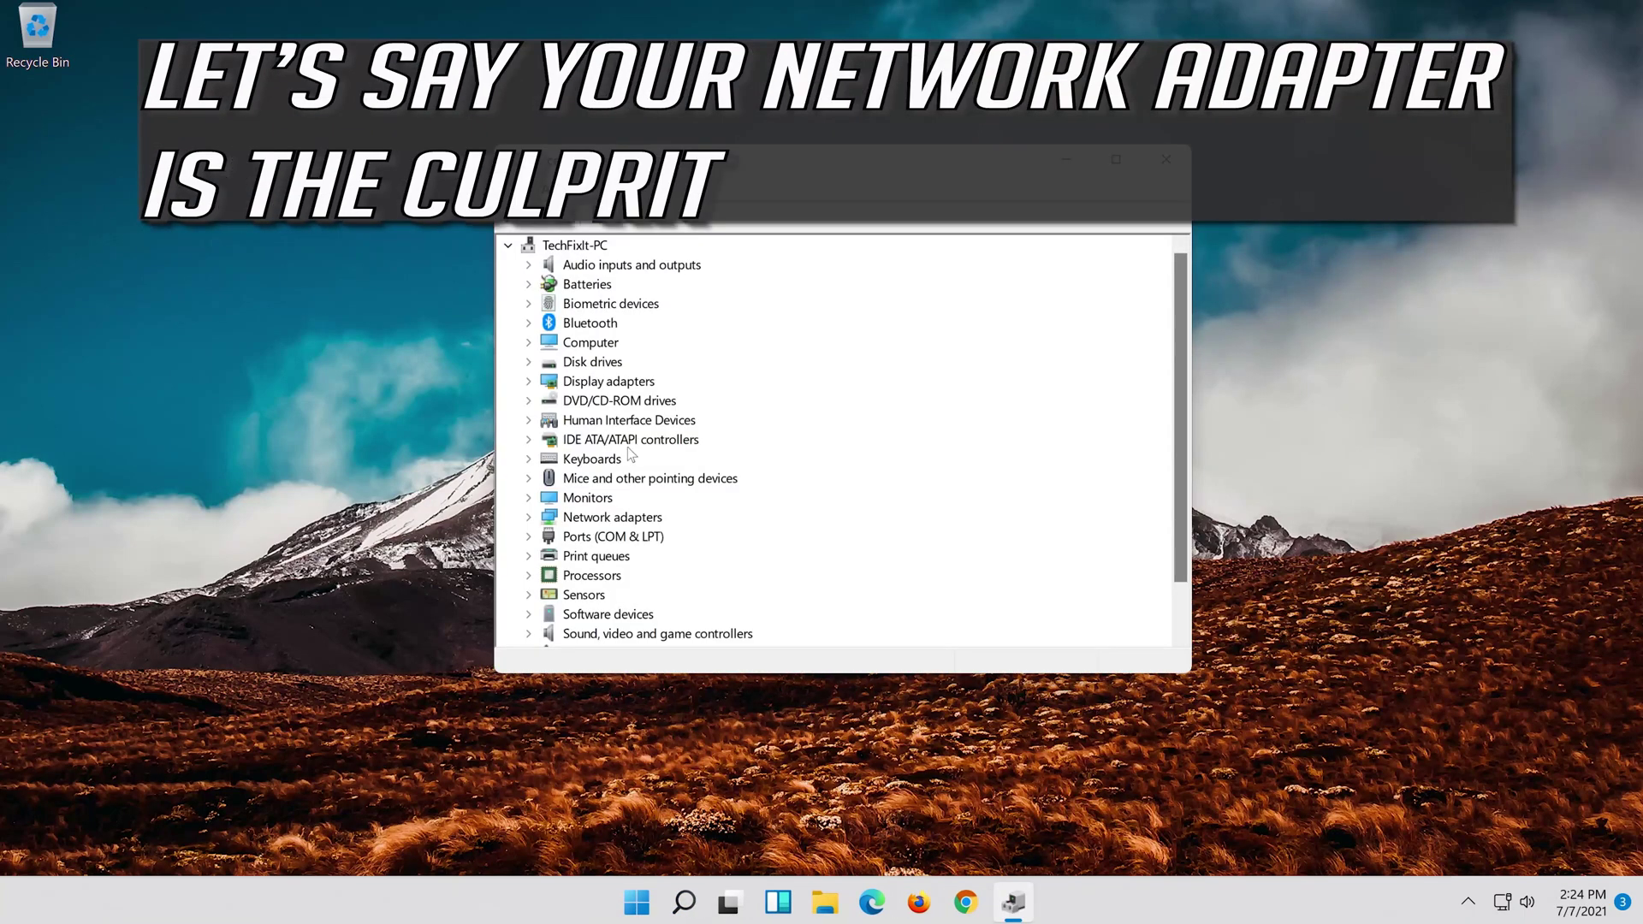
pyautogui.click(601, 518)
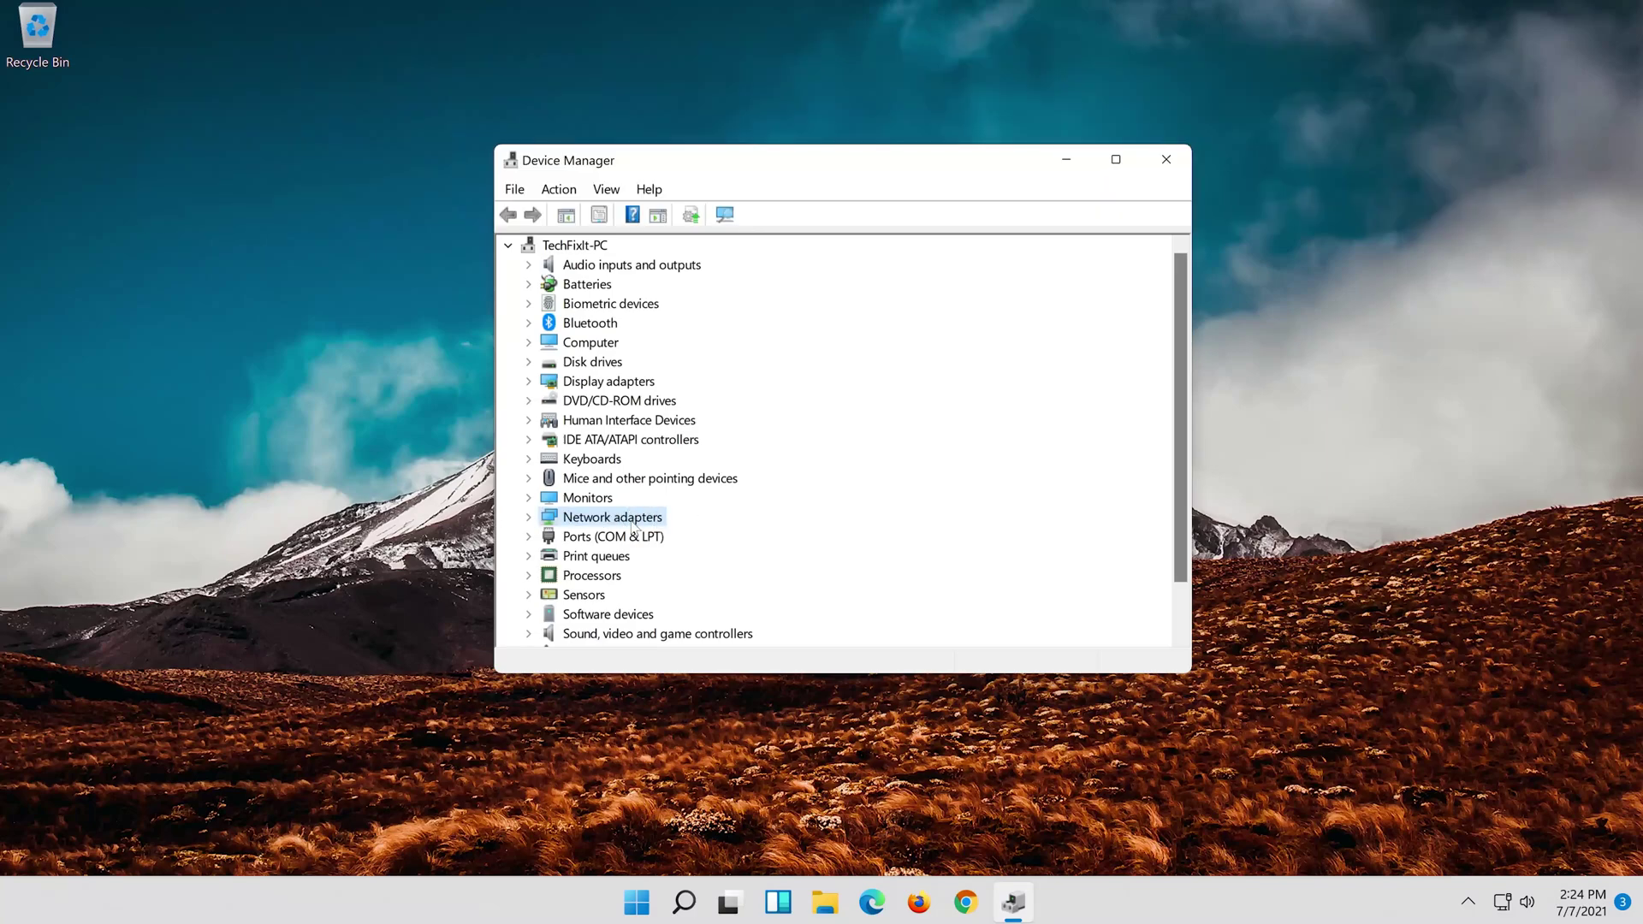
pyautogui.click(529, 518)
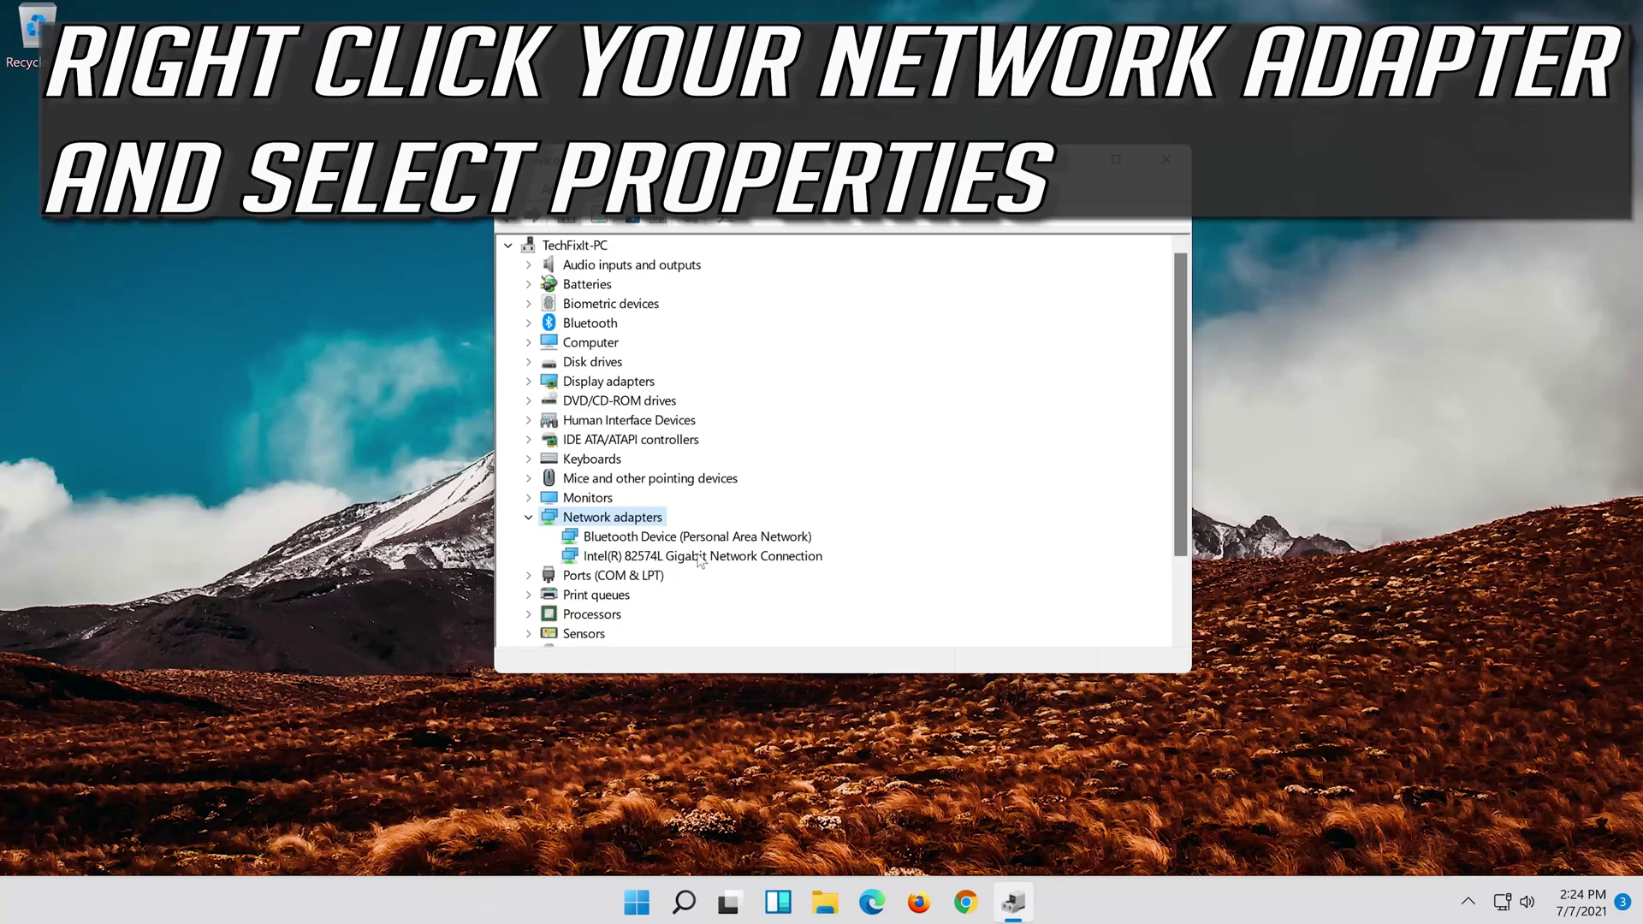
pyautogui.rightClick(700, 558)
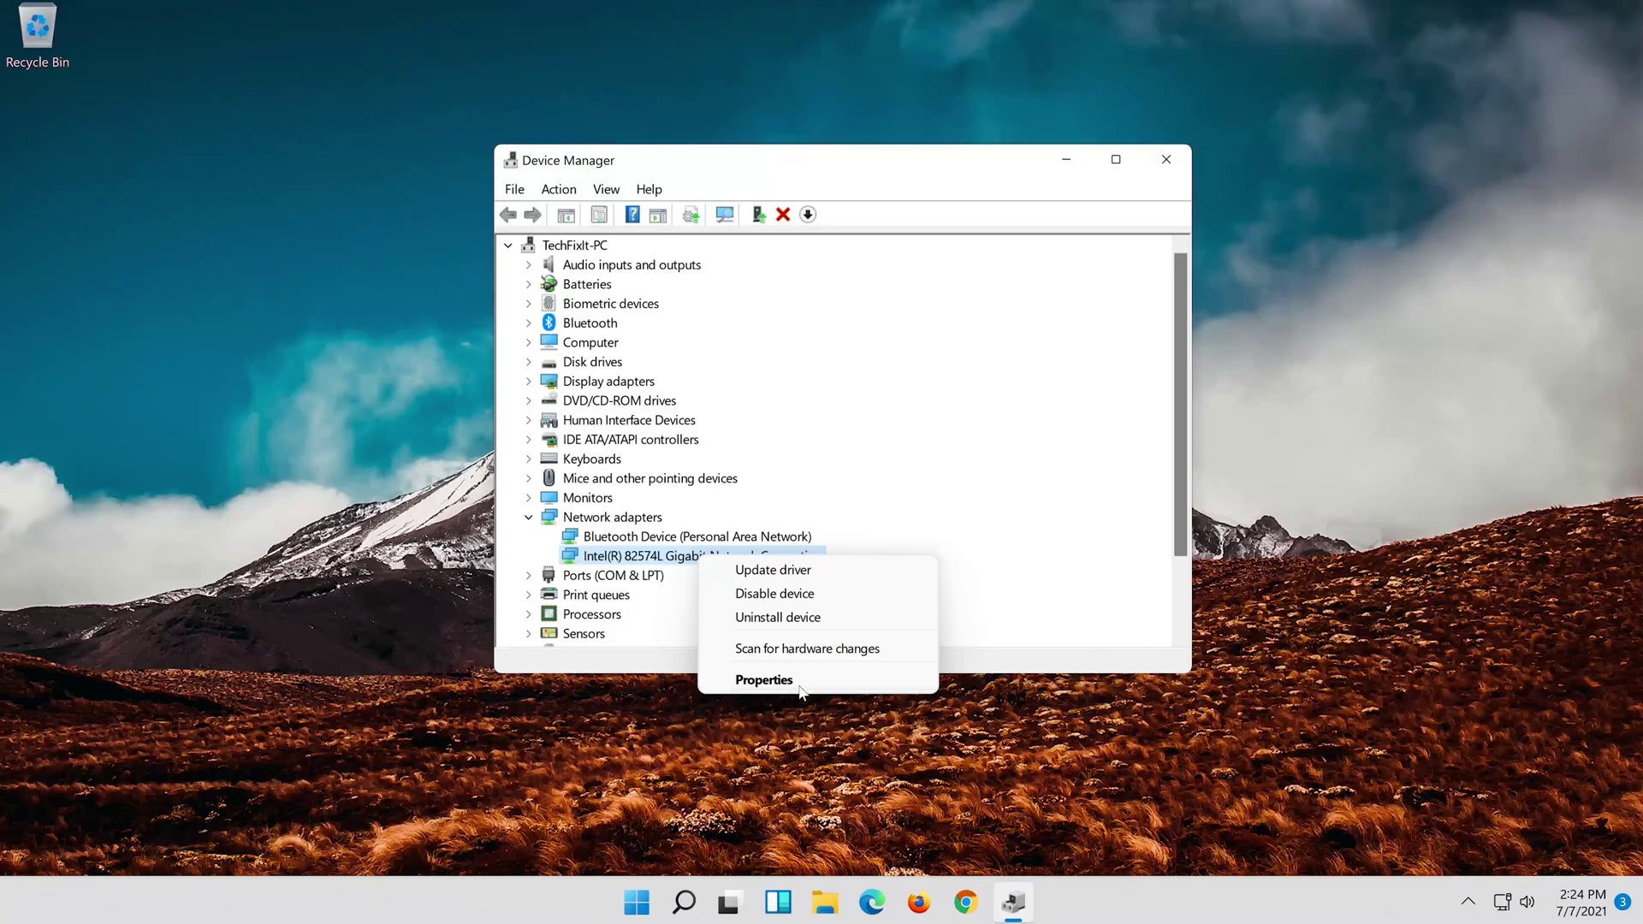
pyautogui.click(795, 681)
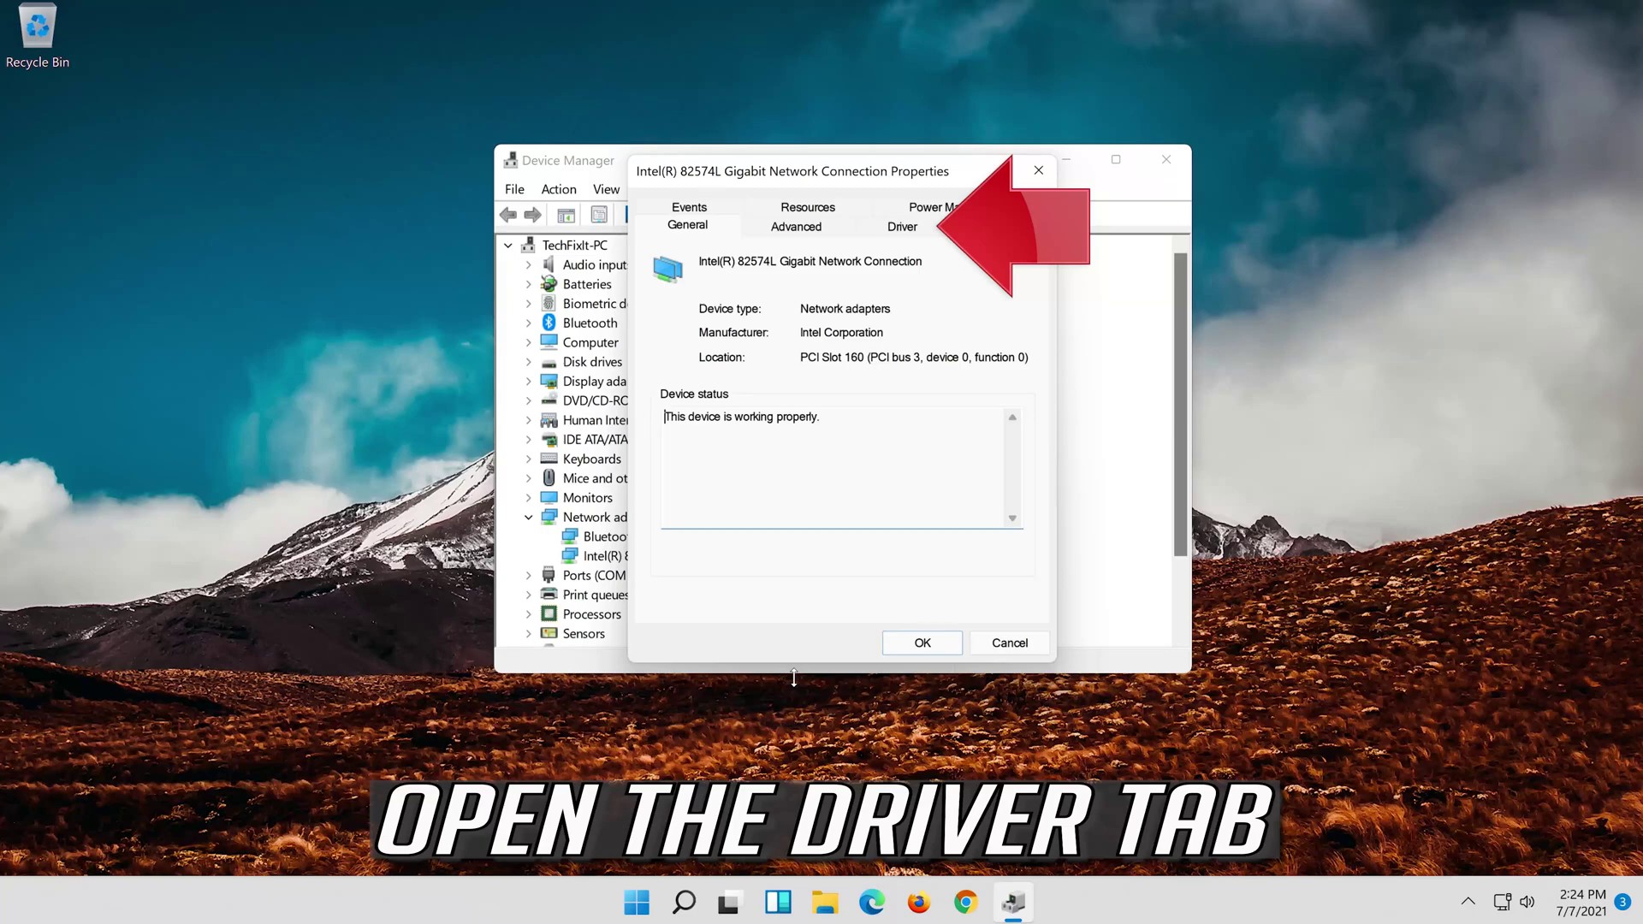
pyautogui.click(906, 232)
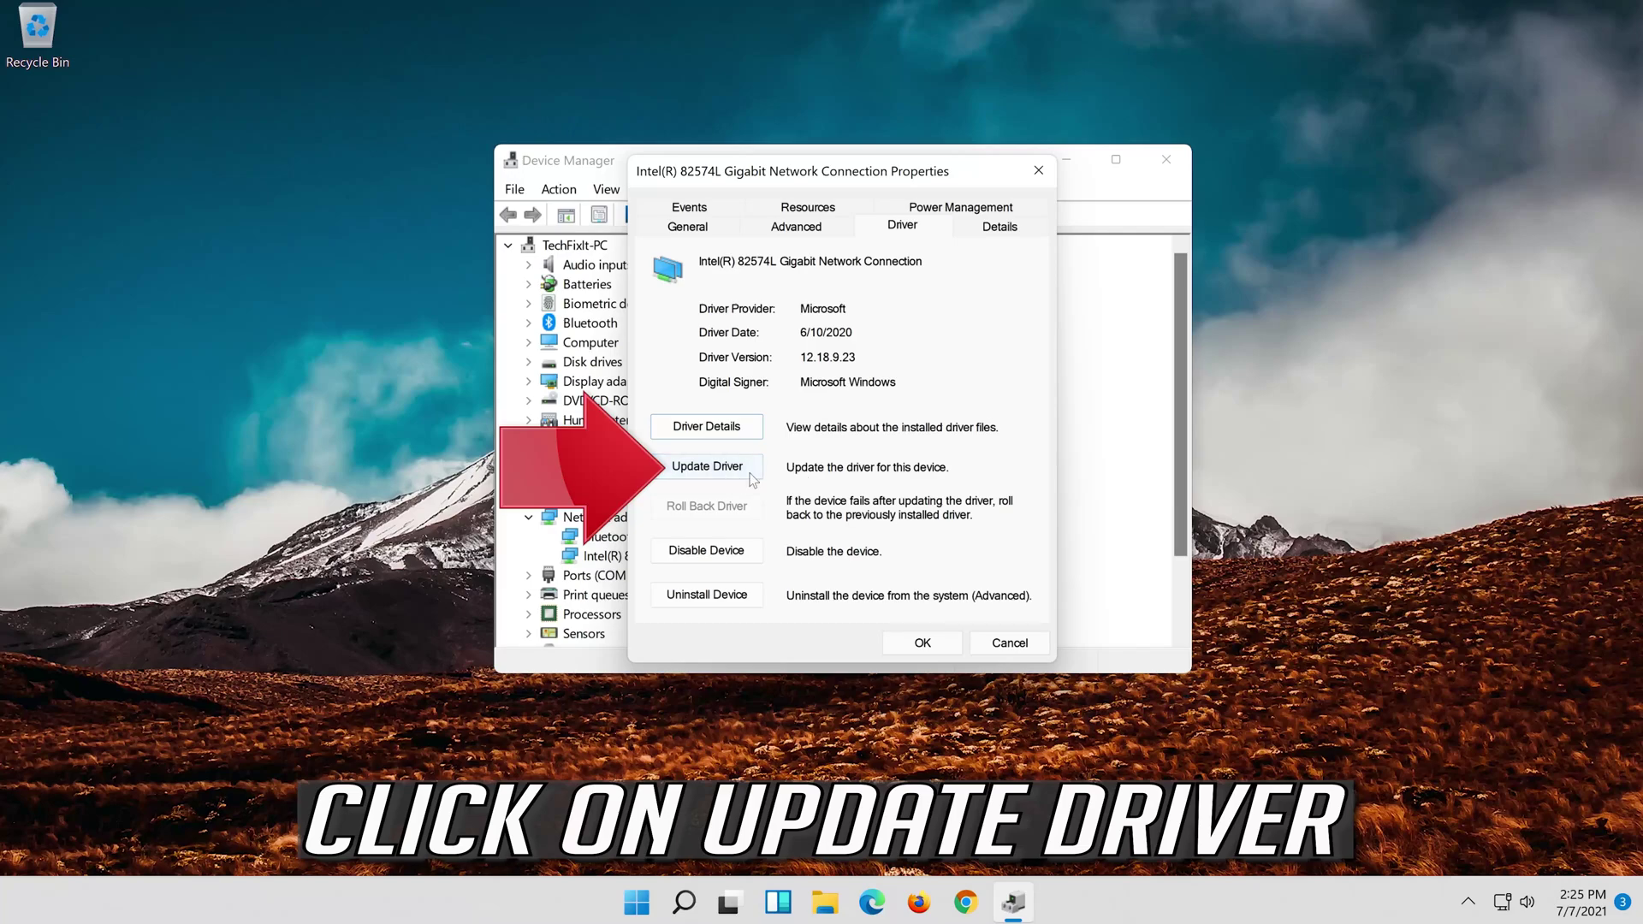
# - Let Windows search automatically for an Intel 82574L driver, then look for one on Windows Update
pyautogui.click(685, 473)
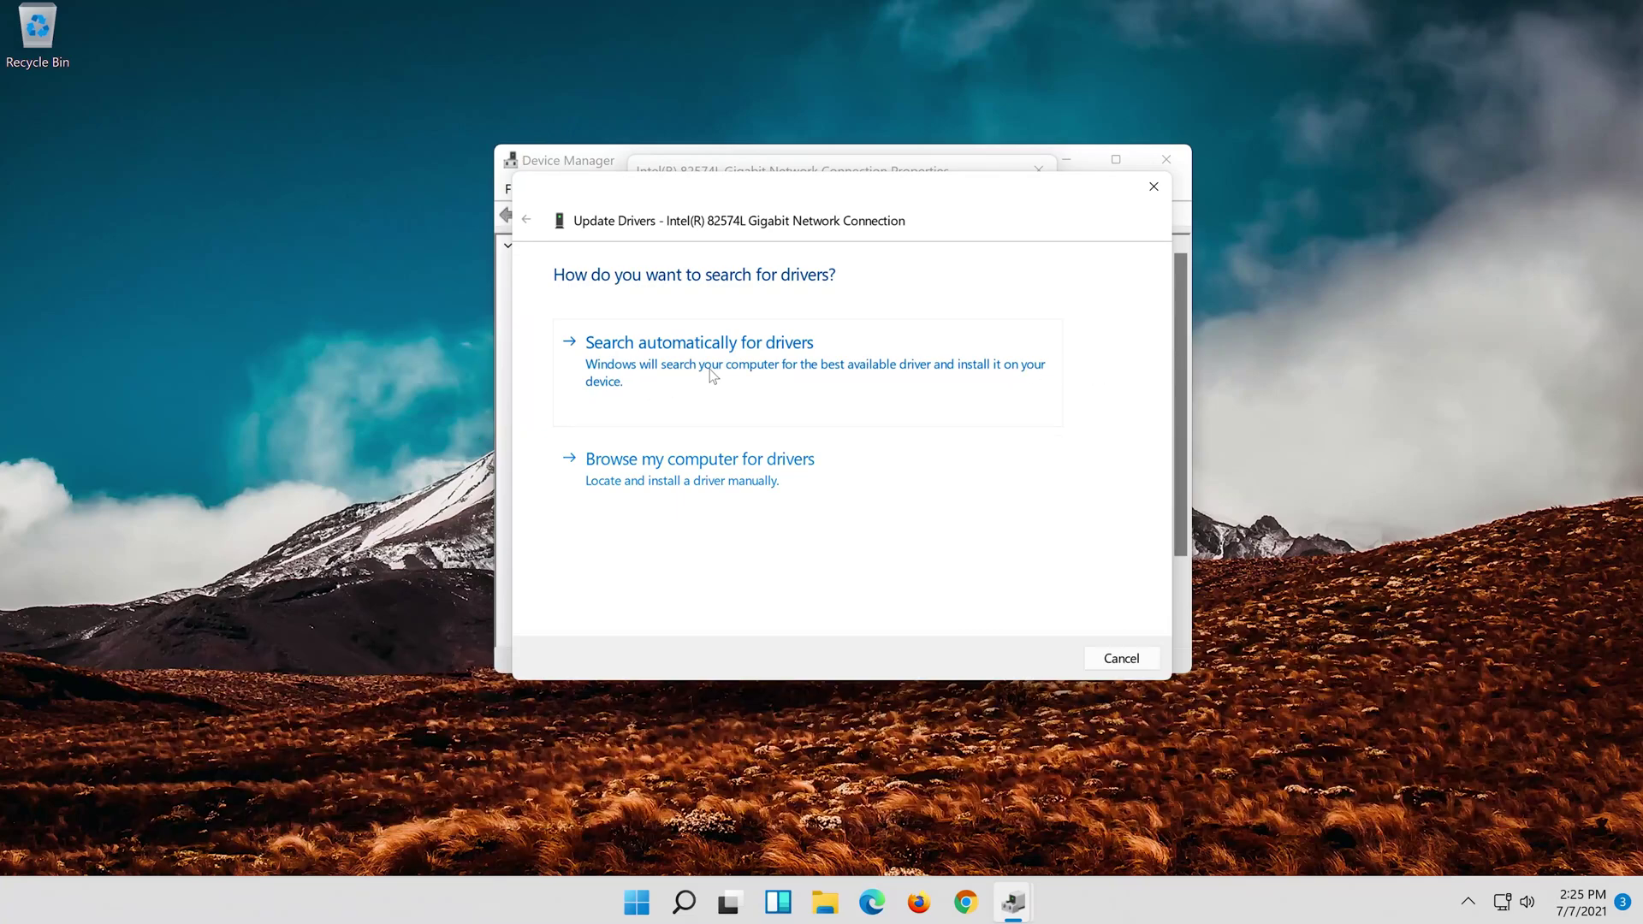
pyautogui.click(710, 374)
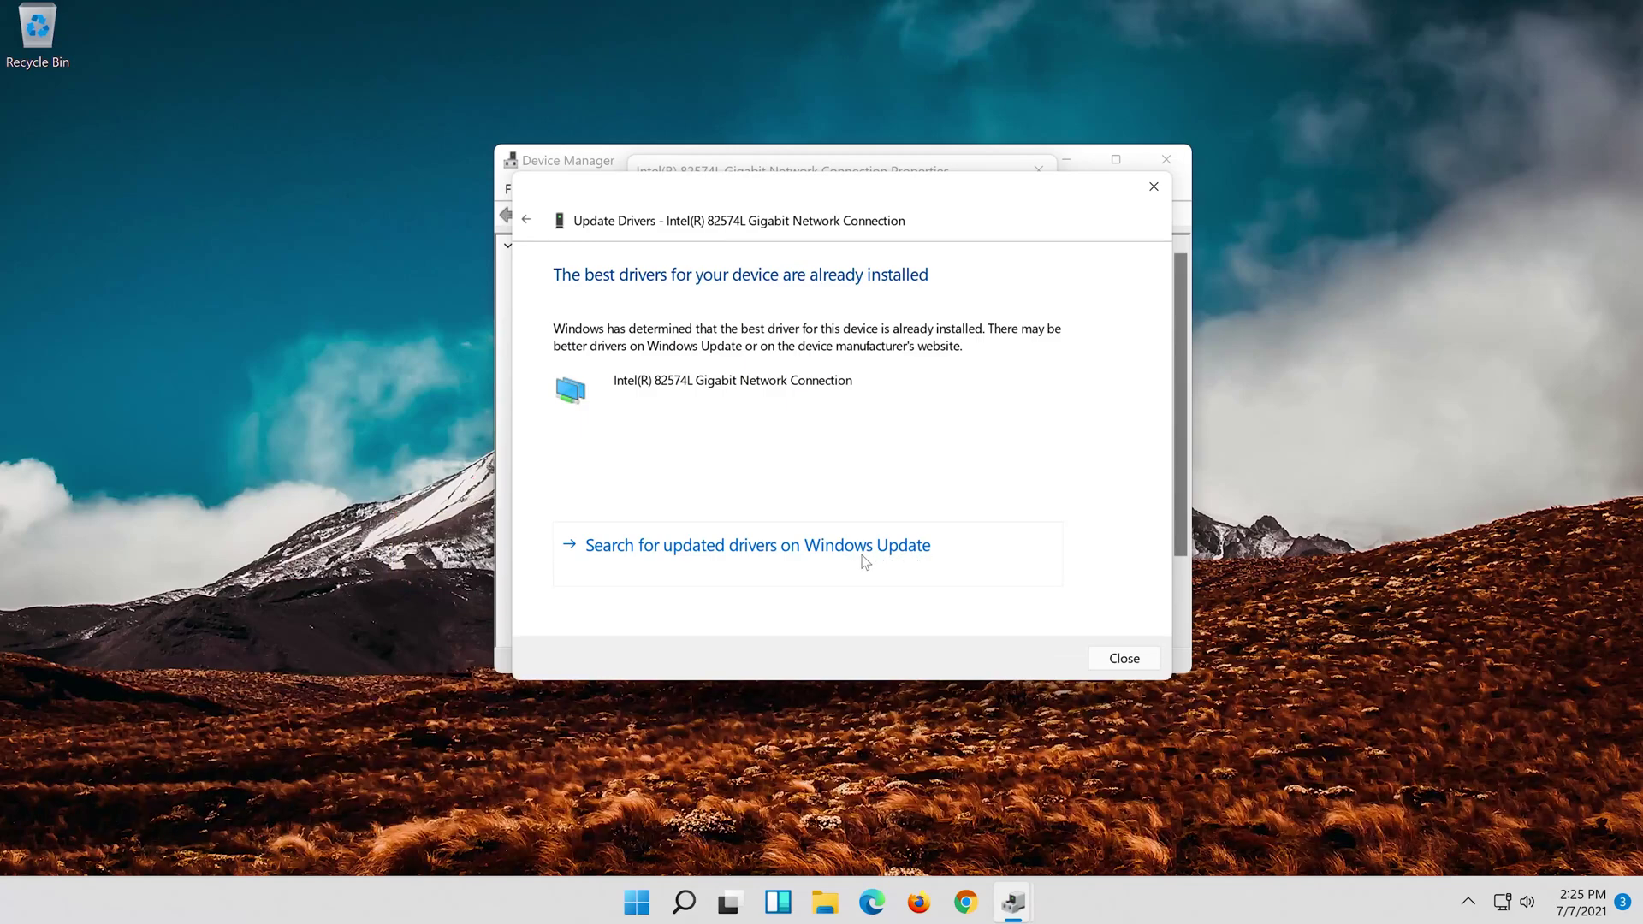
pyautogui.click(865, 561)
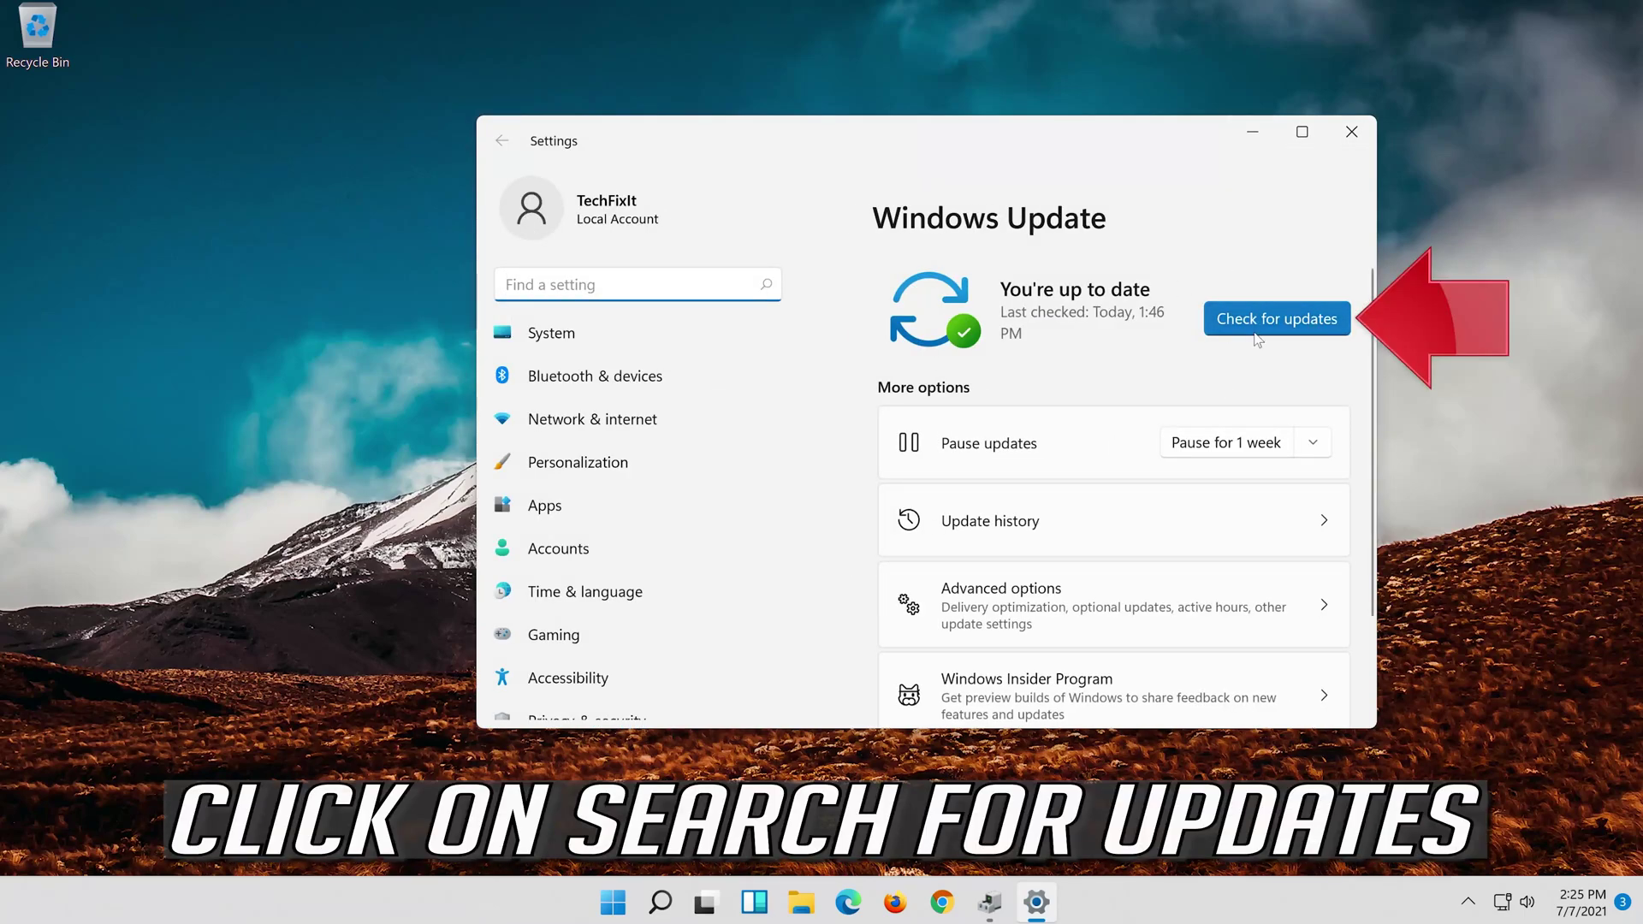
# - Run Check for updates on the Windows Update settings page
pyautogui.click(1283, 332)
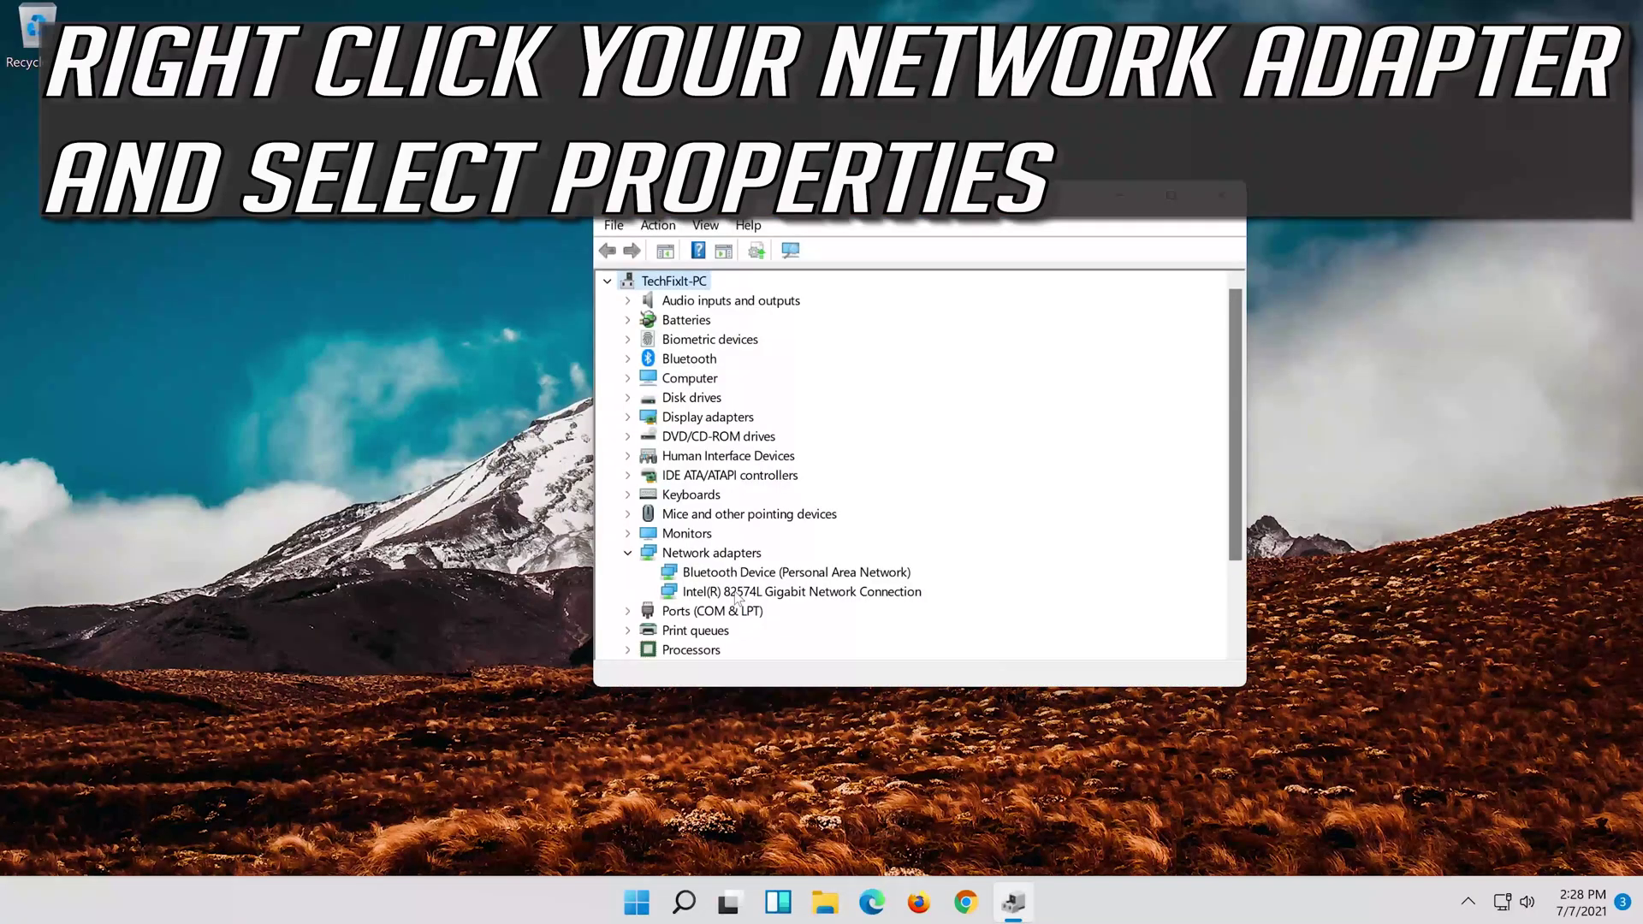
# - Open Properties for the Intel(R) 82574L Gigabit Network Connection and show its Driver tab
pyautogui.click(740, 592)
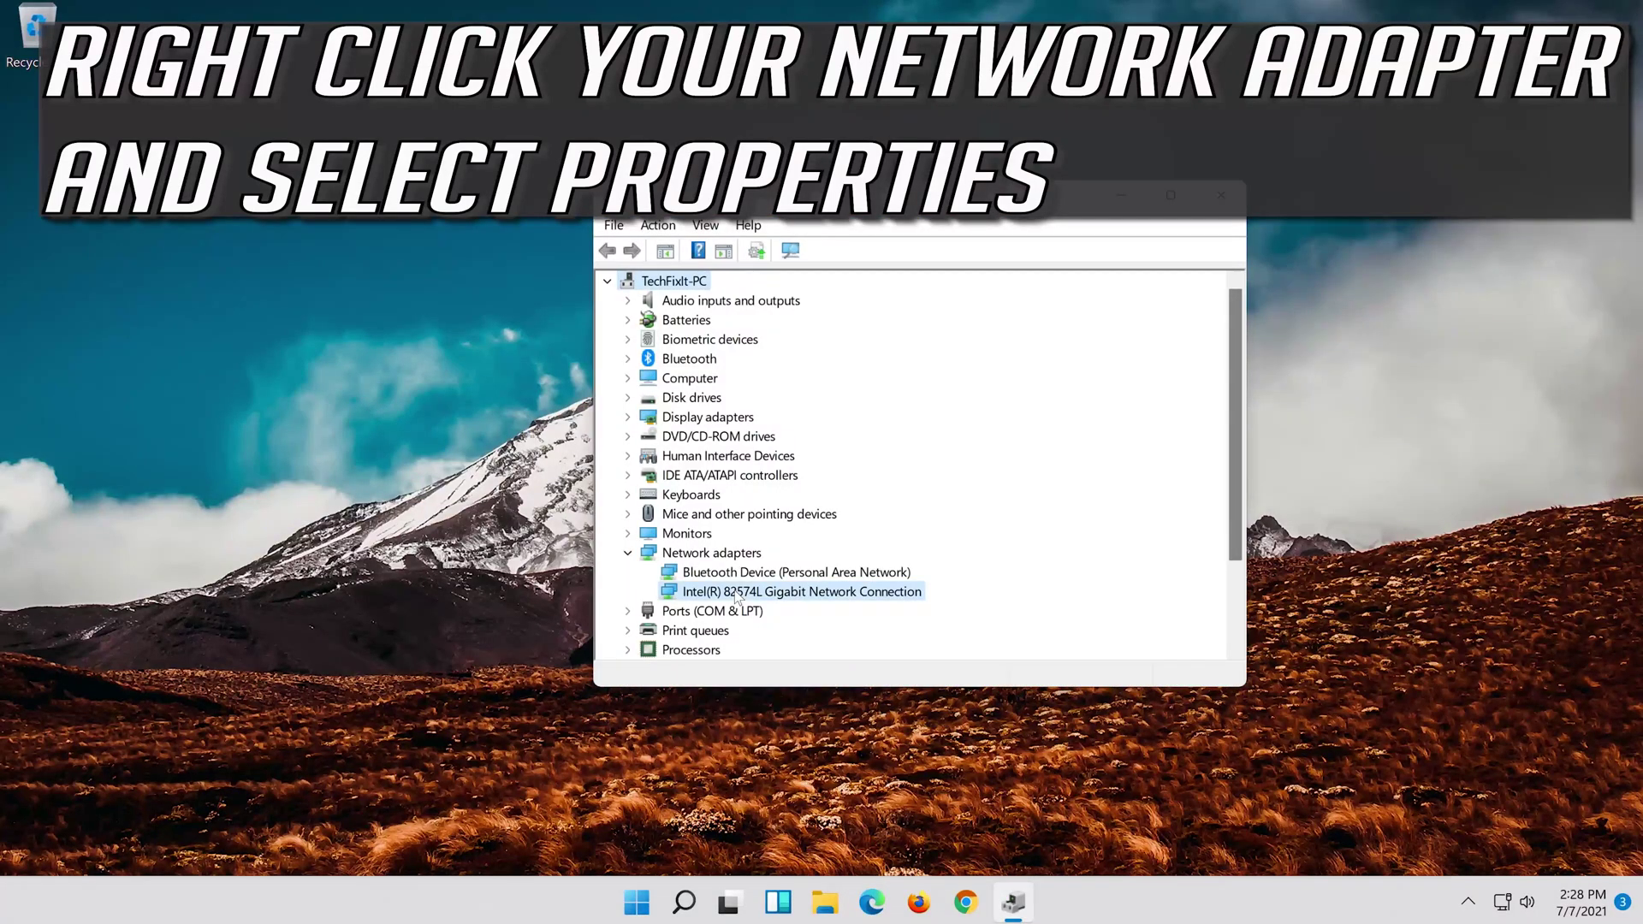
pyautogui.rightClick(806, 596)
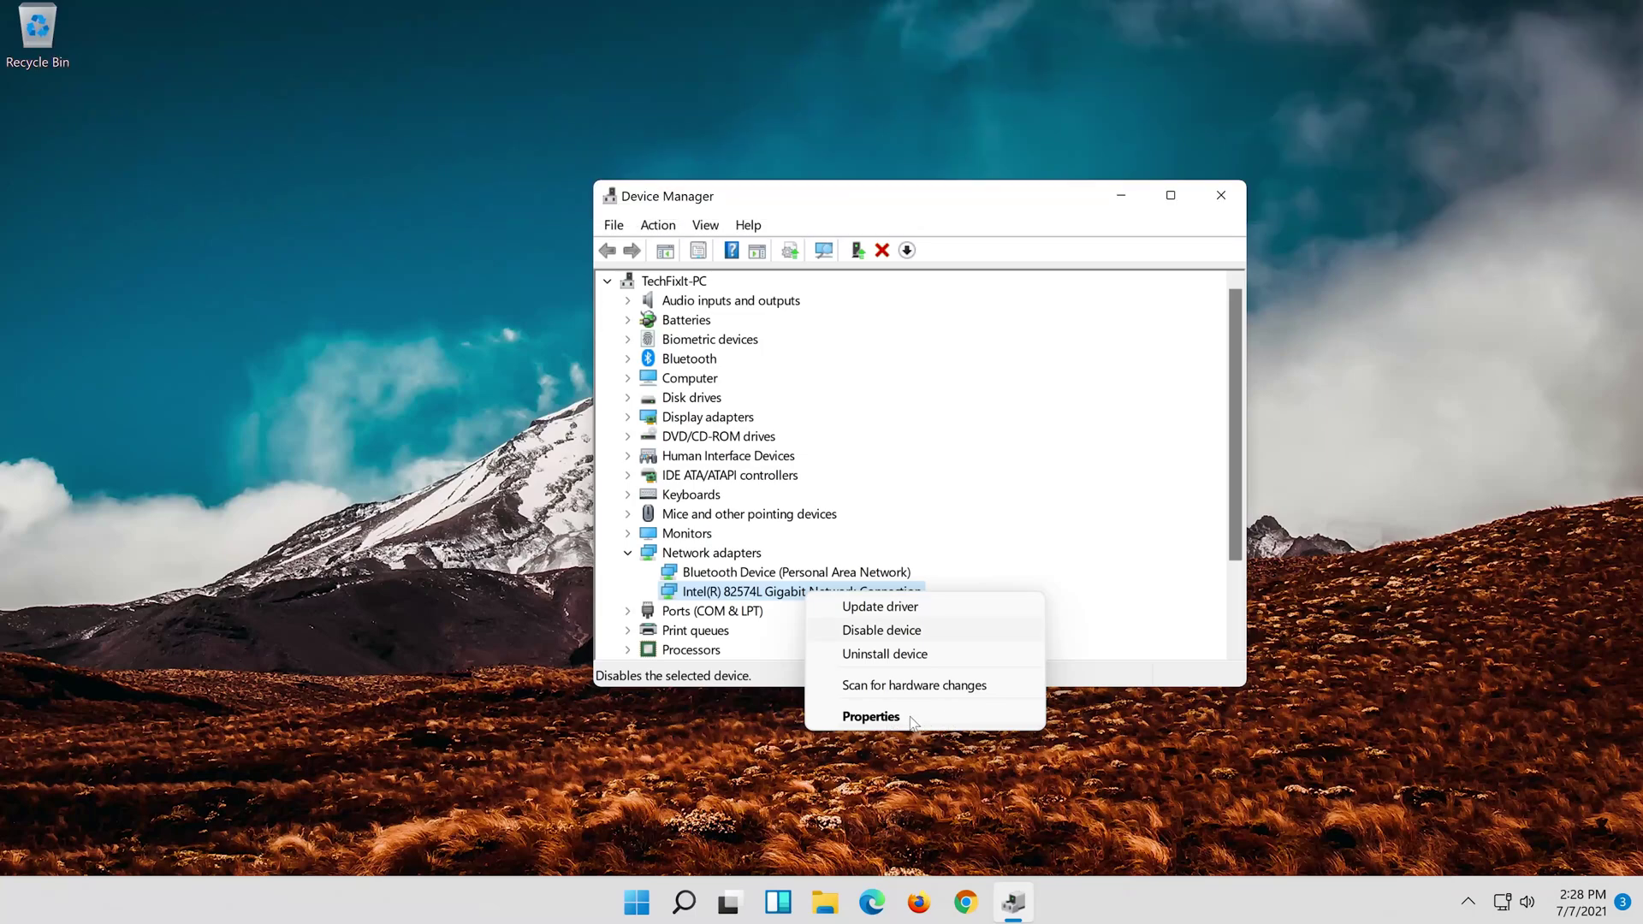
pyautogui.click(910, 720)
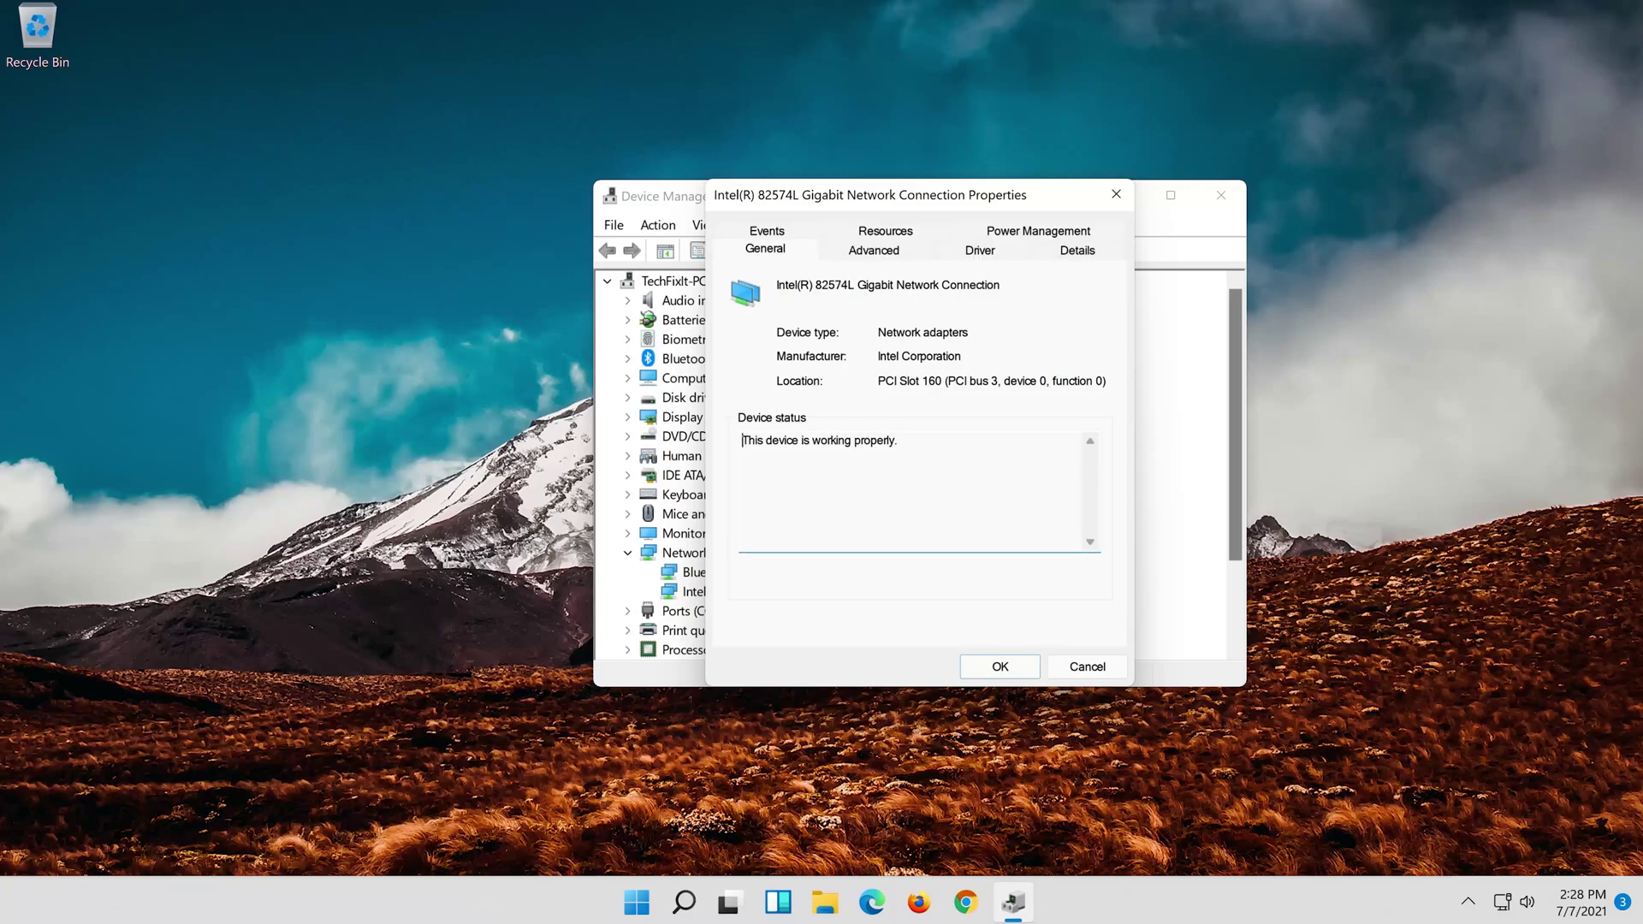
pyautogui.click(981, 251)
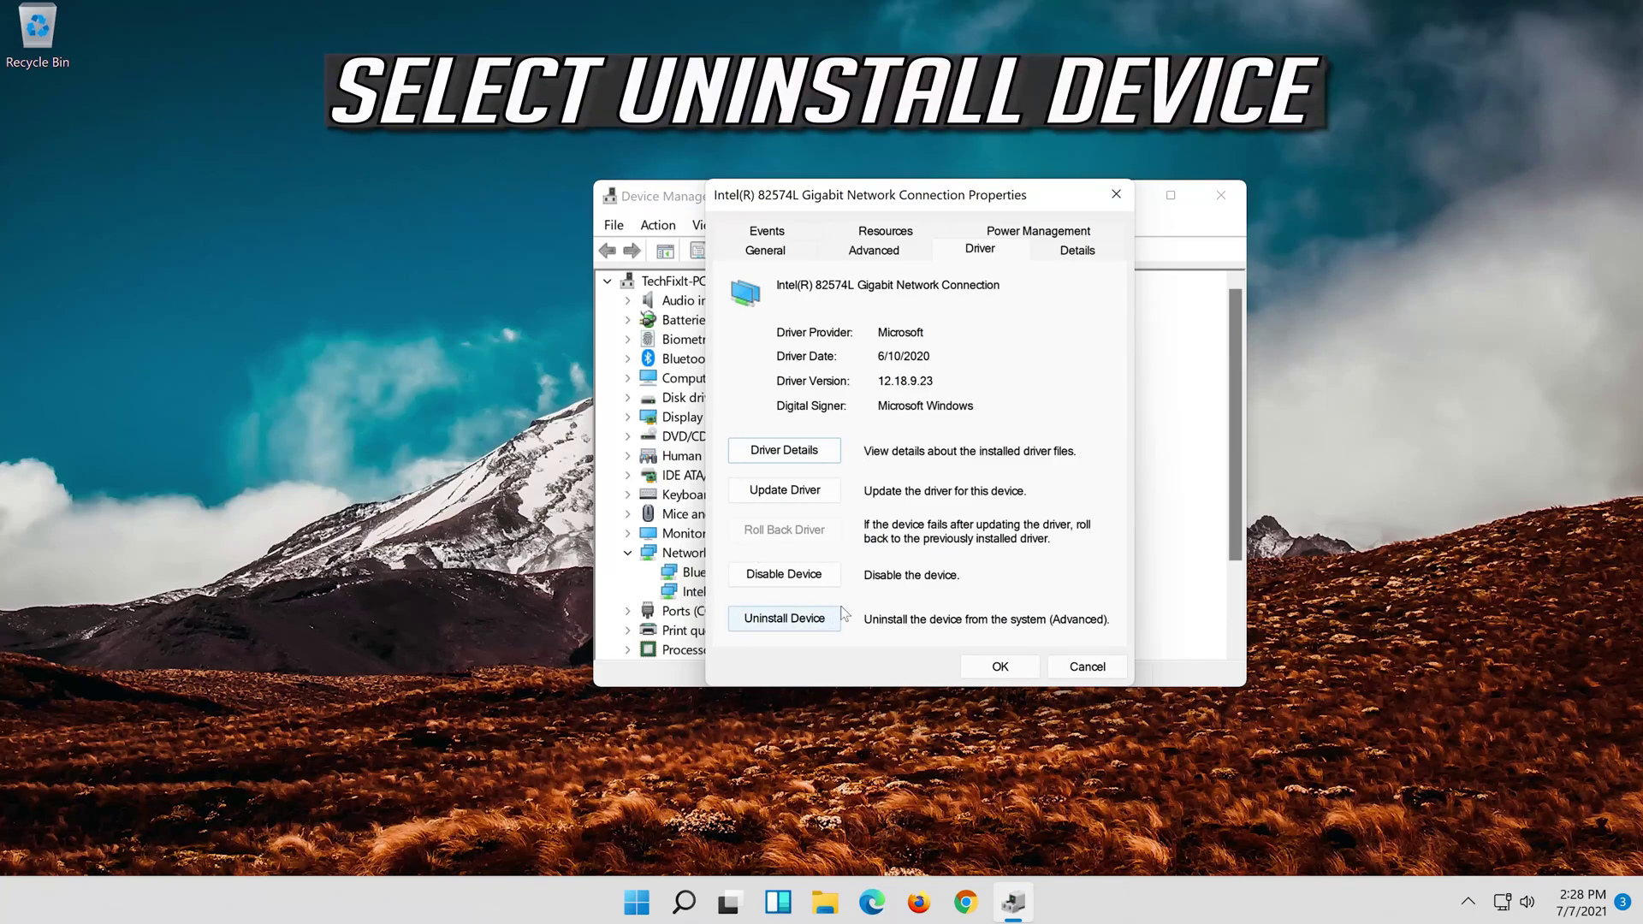
# - Uninstall the Intel 82574L network adapter, confirming the removal, then close Device Manager
pyautogui.click(794, 623)
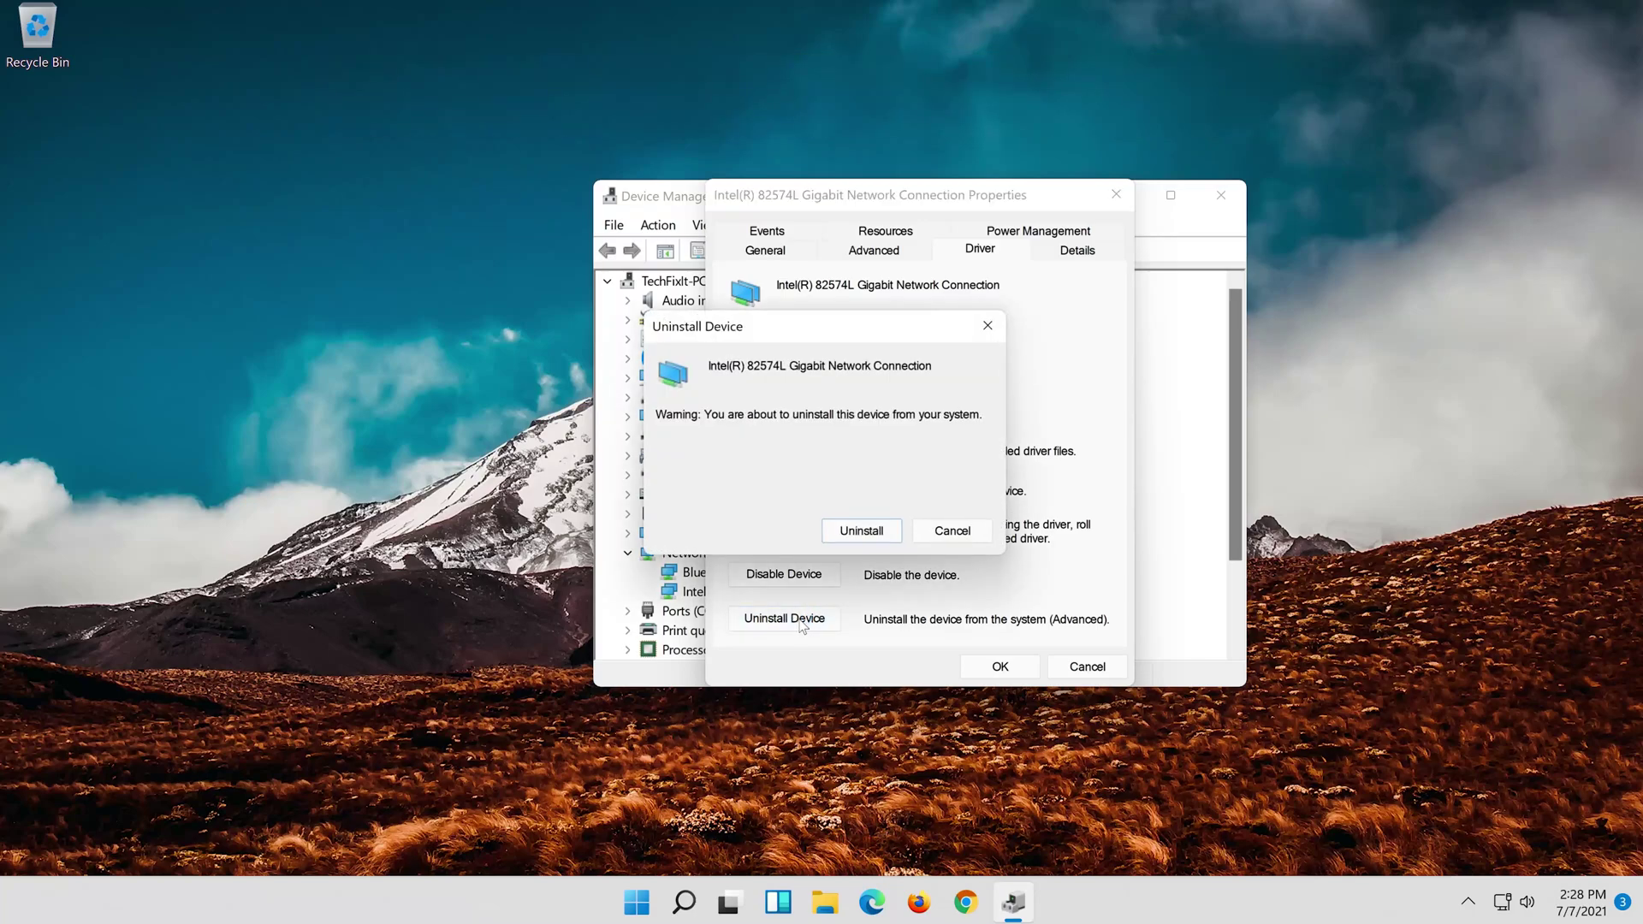
pyautogui.click(865, 534)
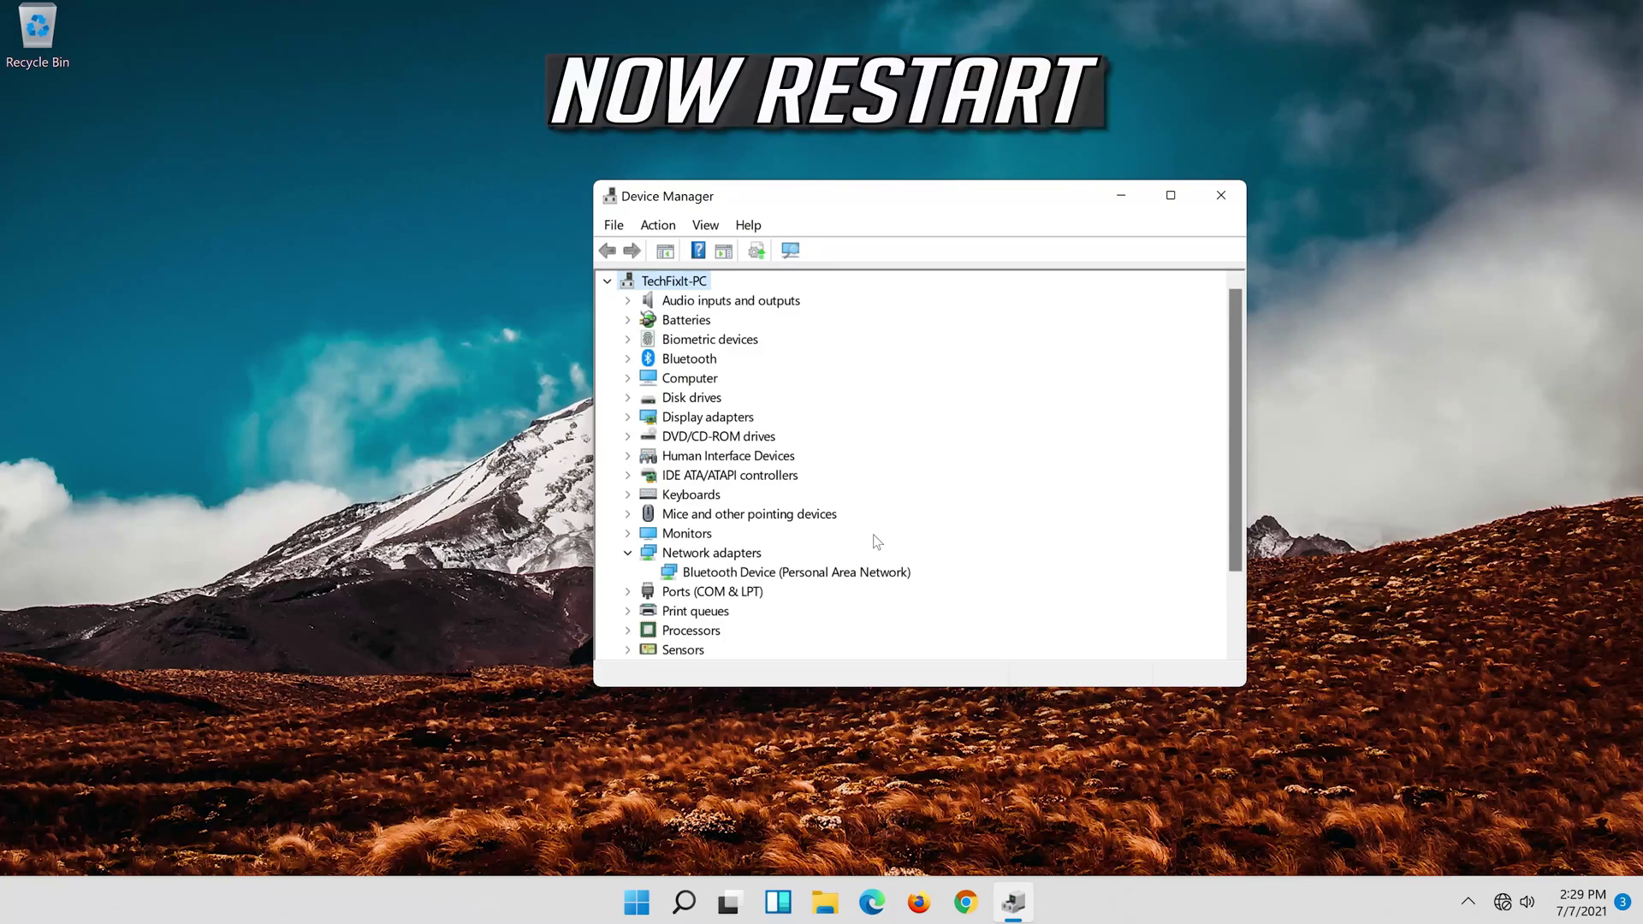
pyautogui.click(1221, 195)
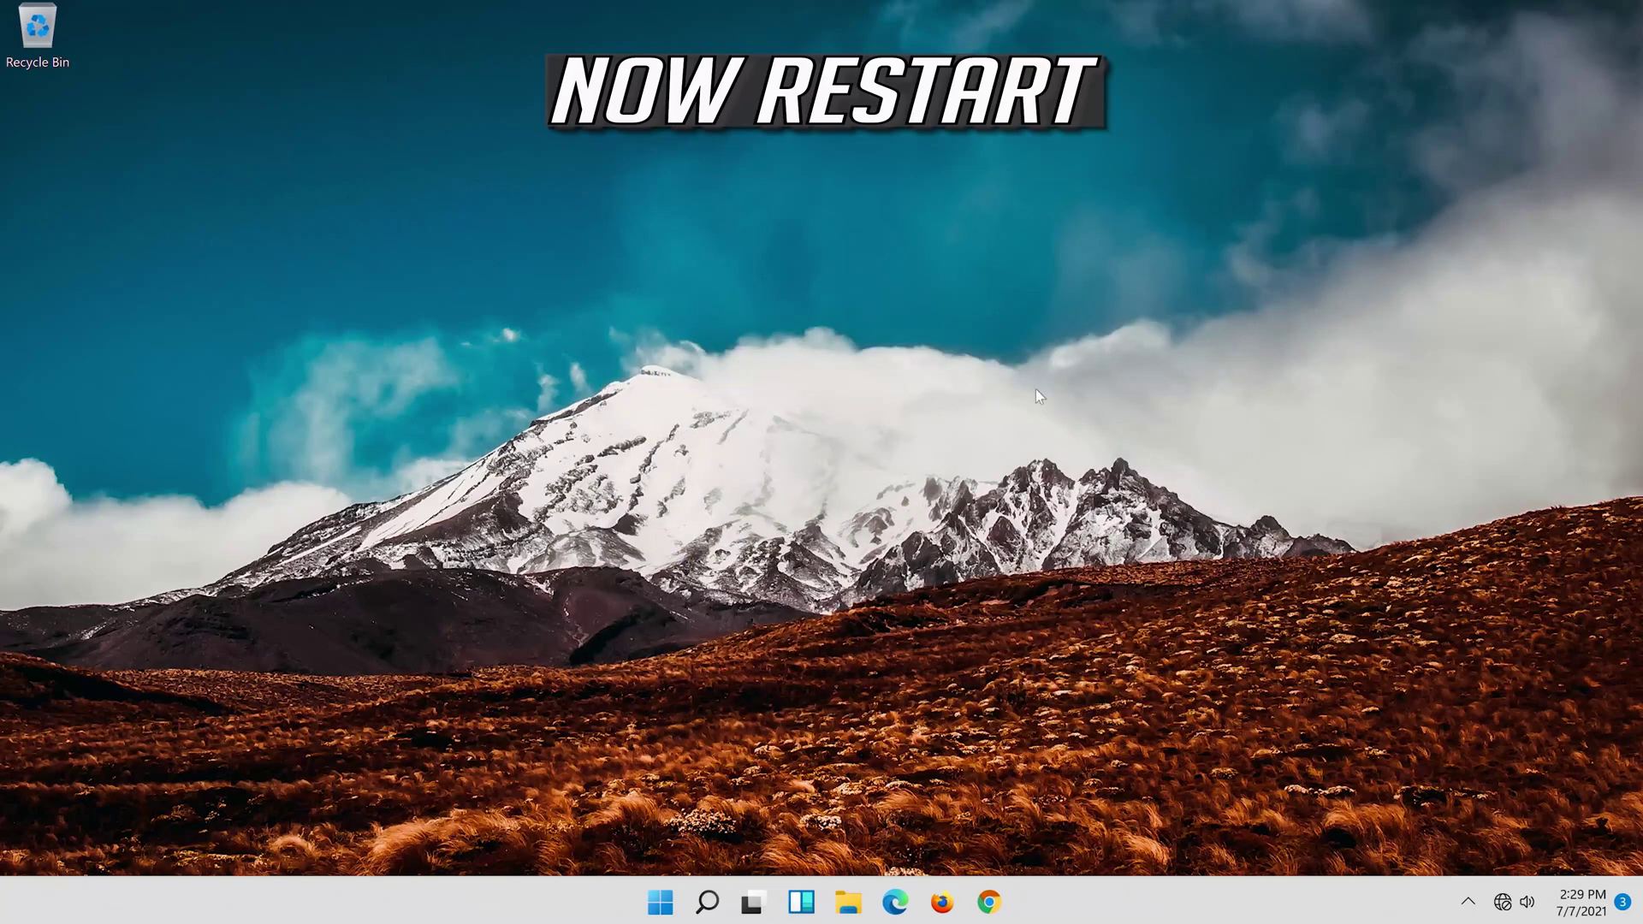
# - Restart Windows from the Start menu's power options
pyautogui.click(664, 905)
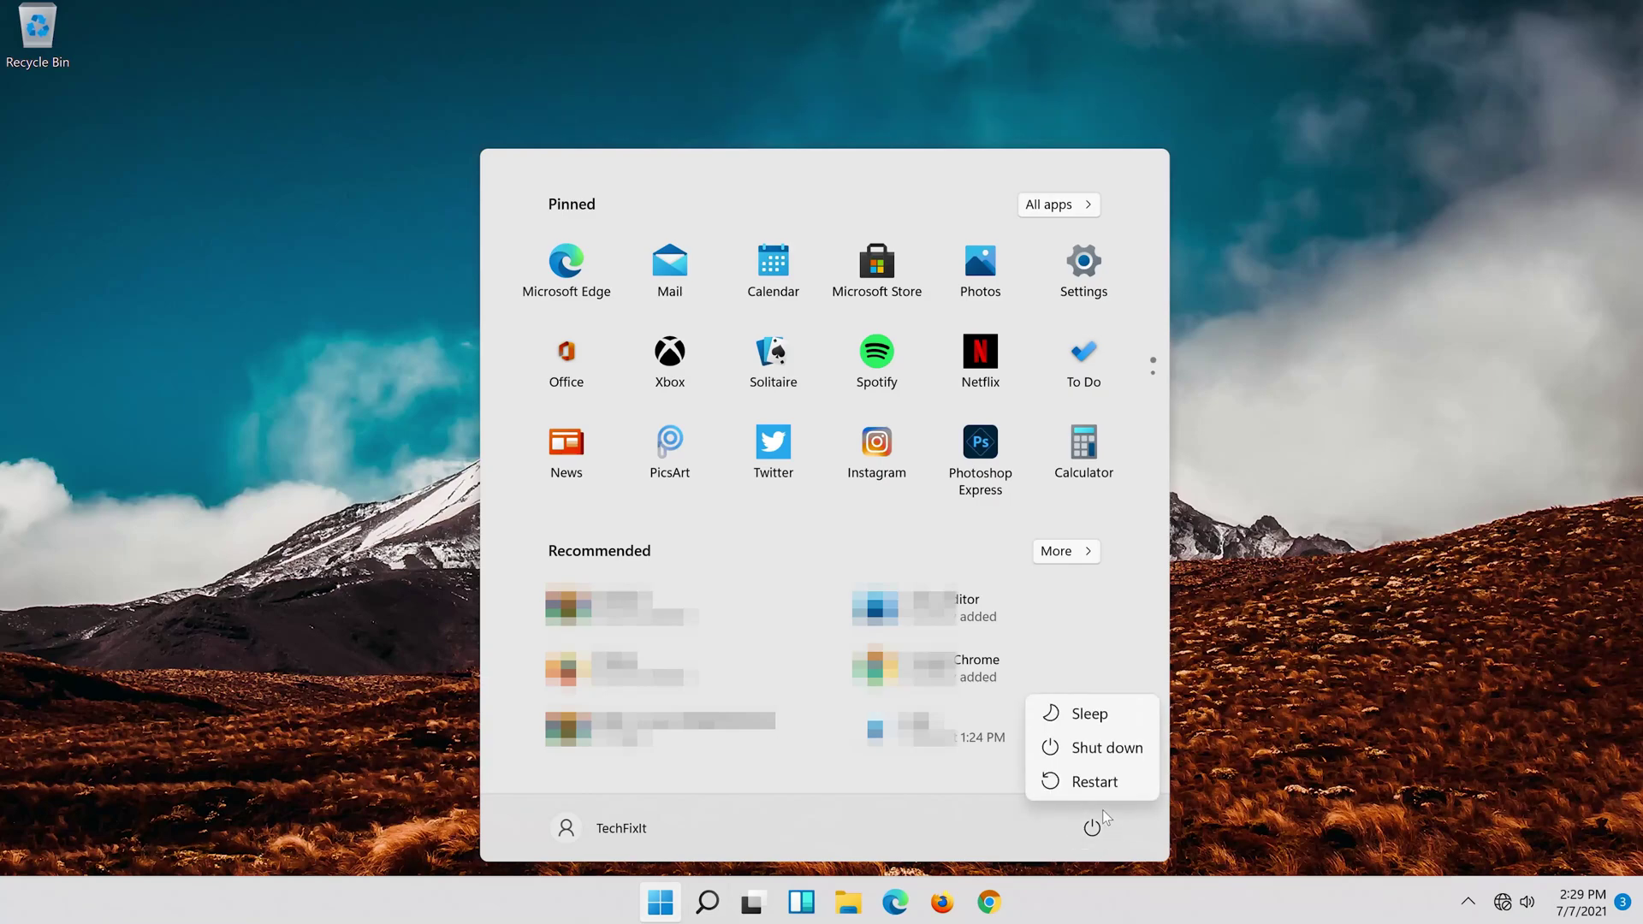
pyautogui.click(1100, 779)
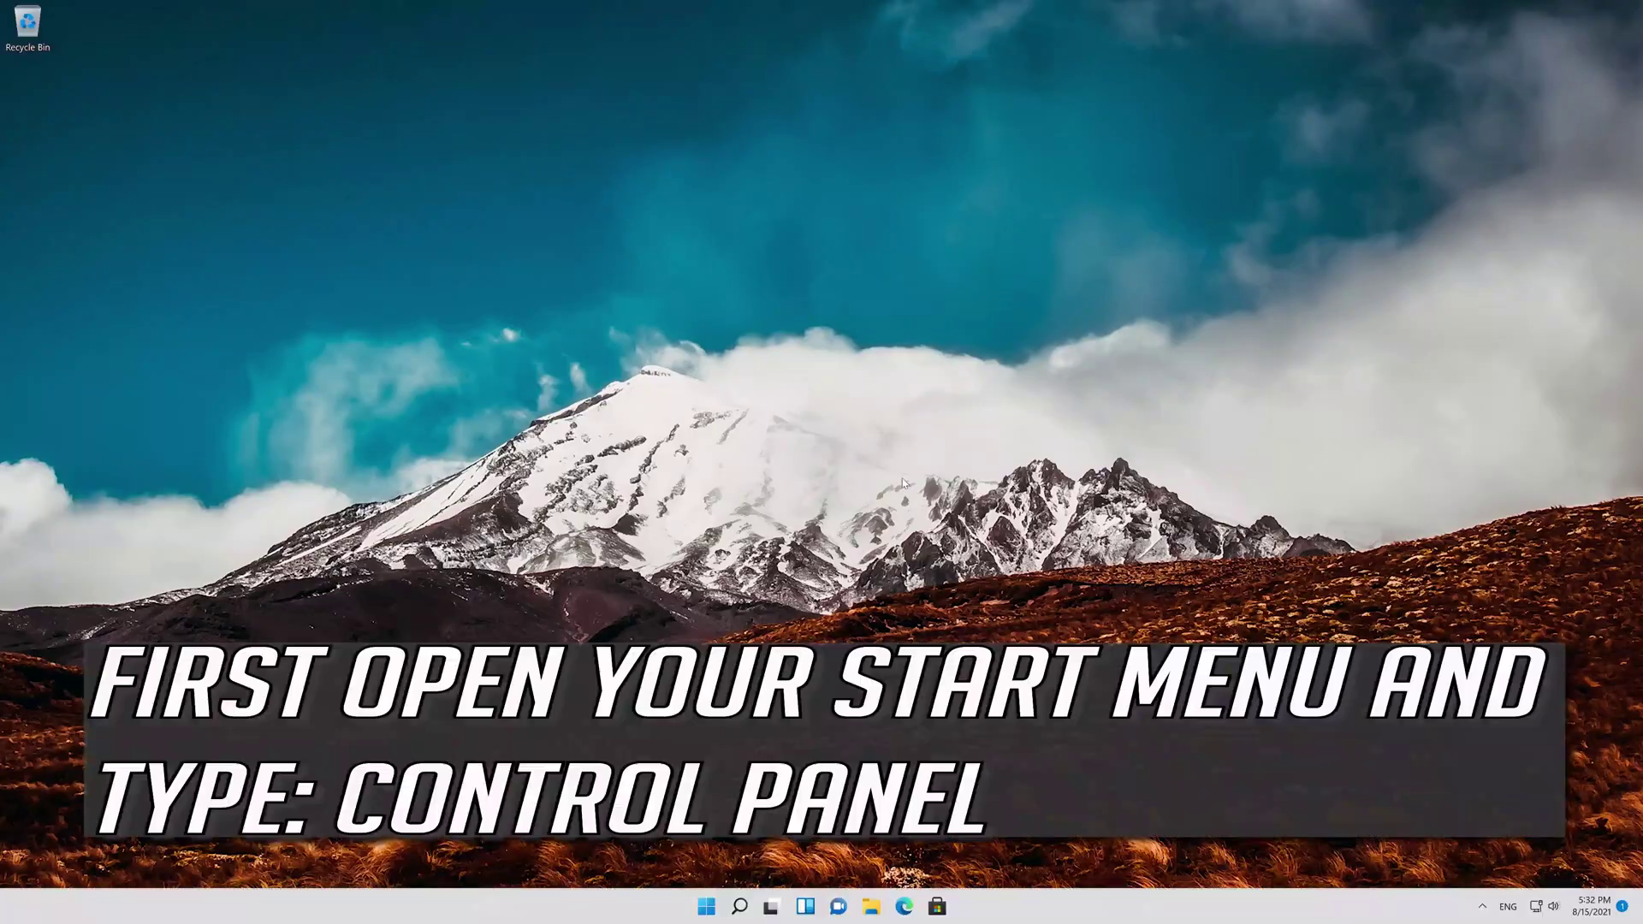
# - Find Control Panel via search and go to System and Security > Security and Maintenance > Recovery
pyautogui.press('super')
pyautogui.write('control ')
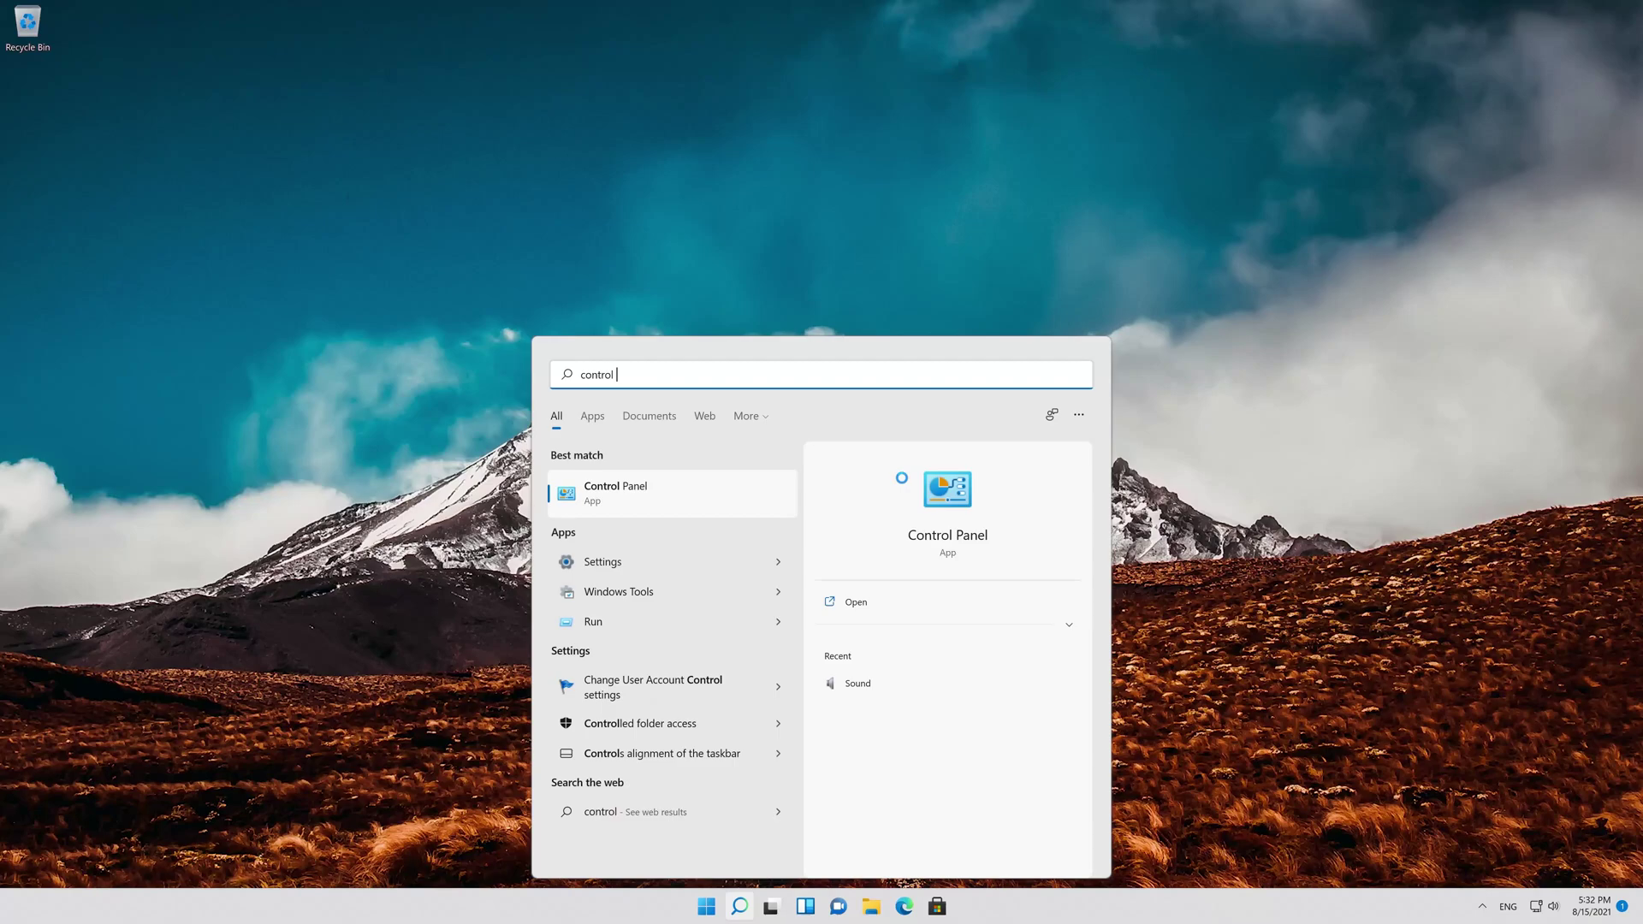
pyautogui.write('panel')
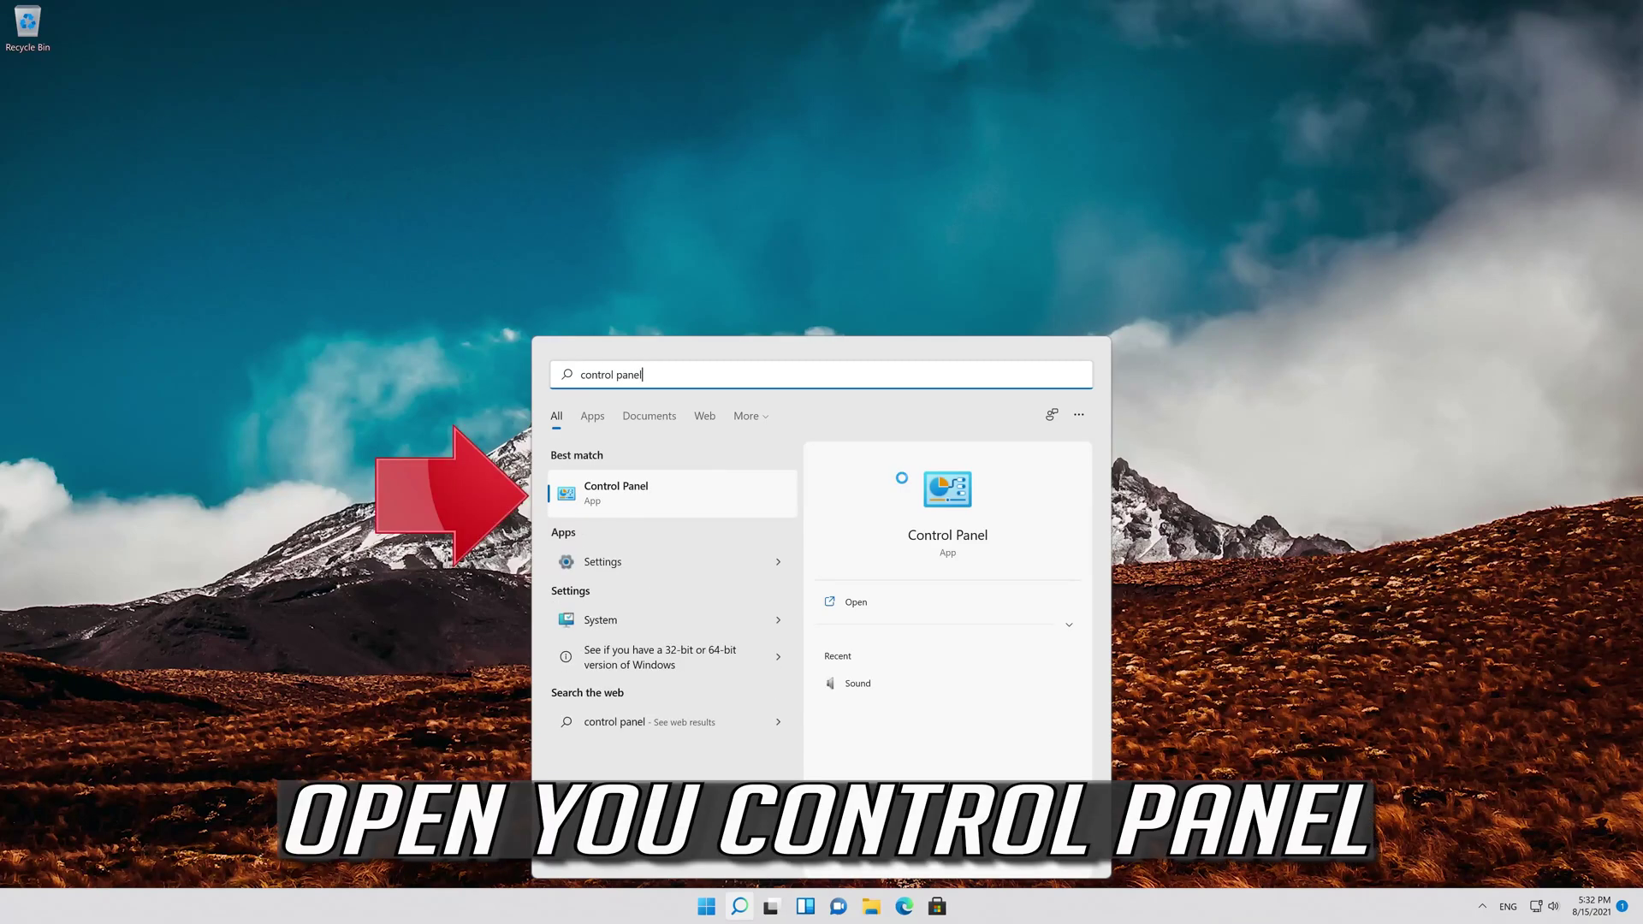
pyautogui.click(679, 505)
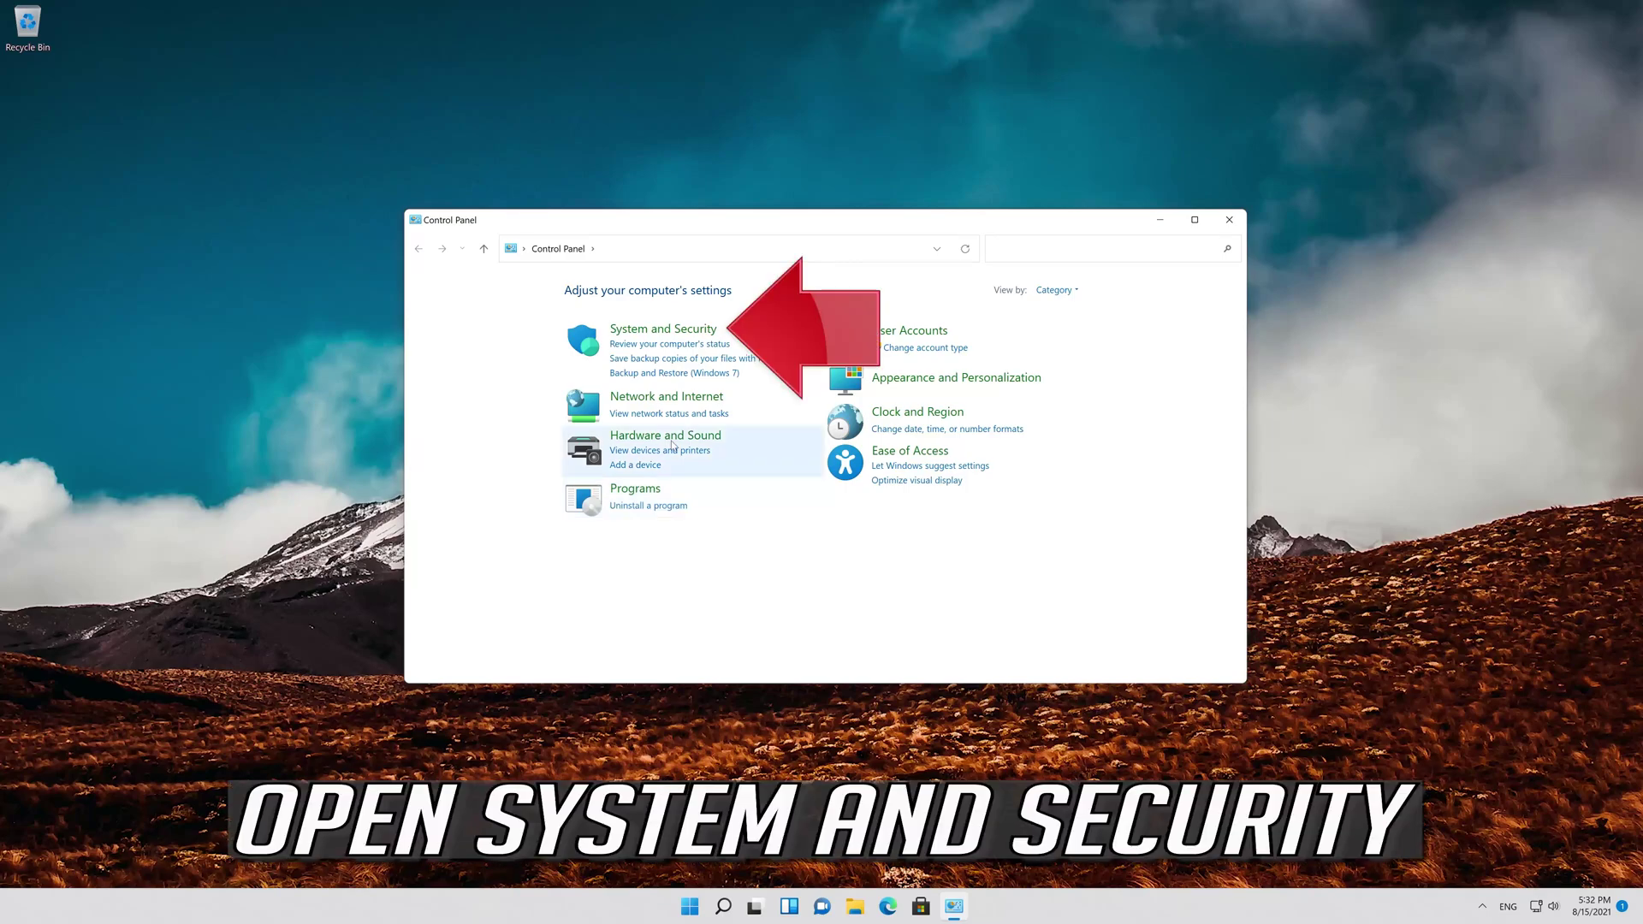
pyautogui.click(678, 336)
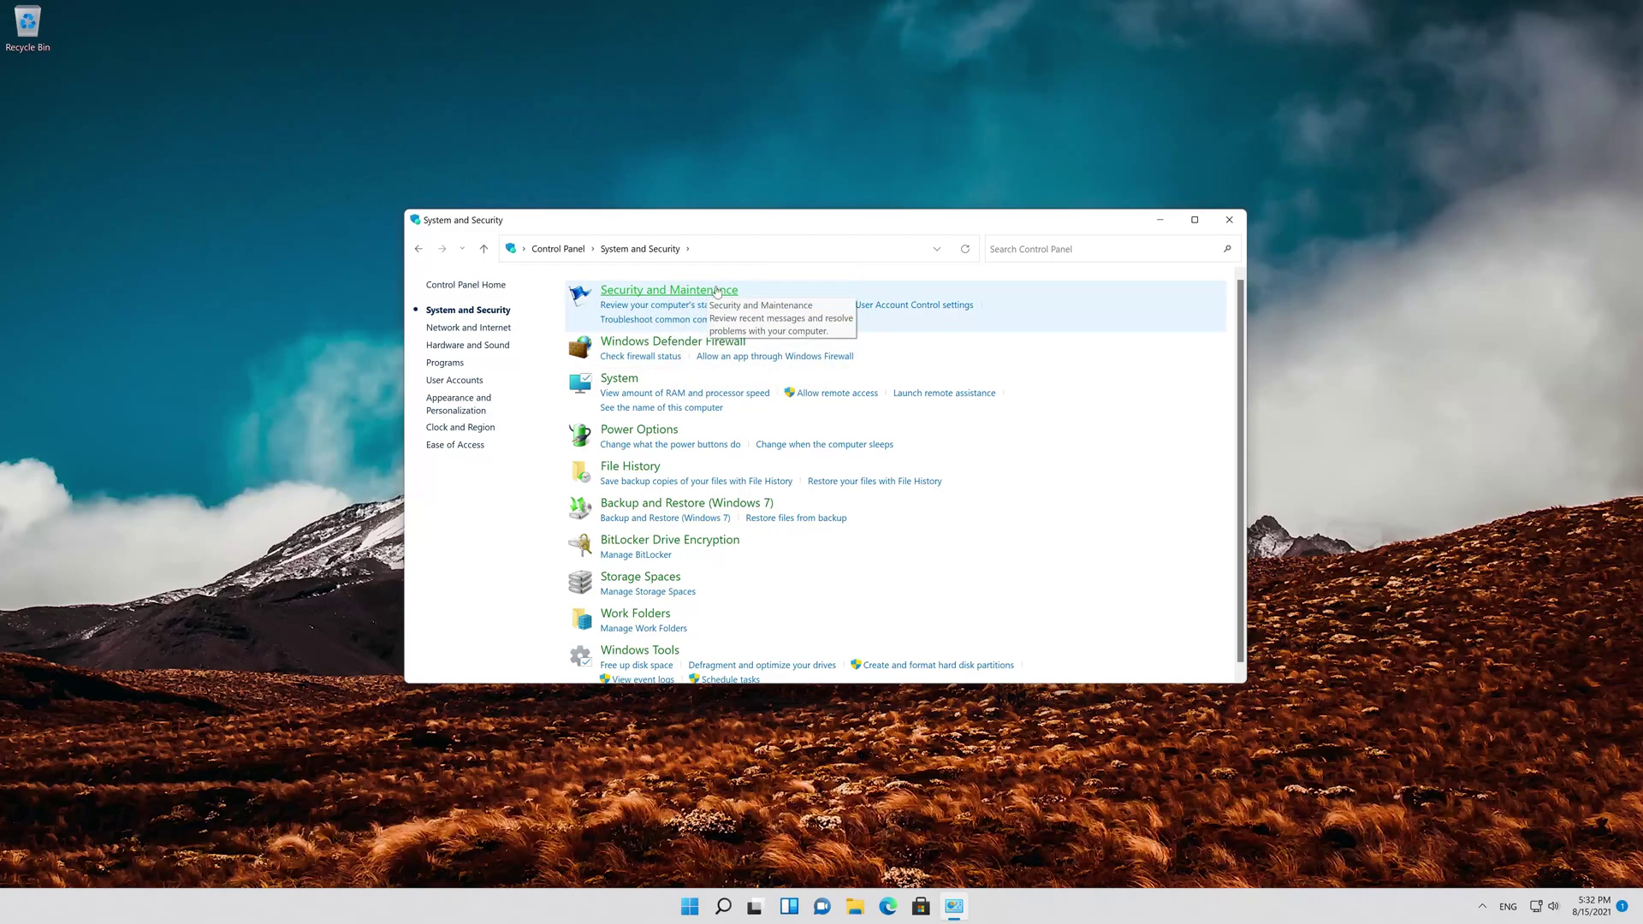
pyautogui.click(677, 291)
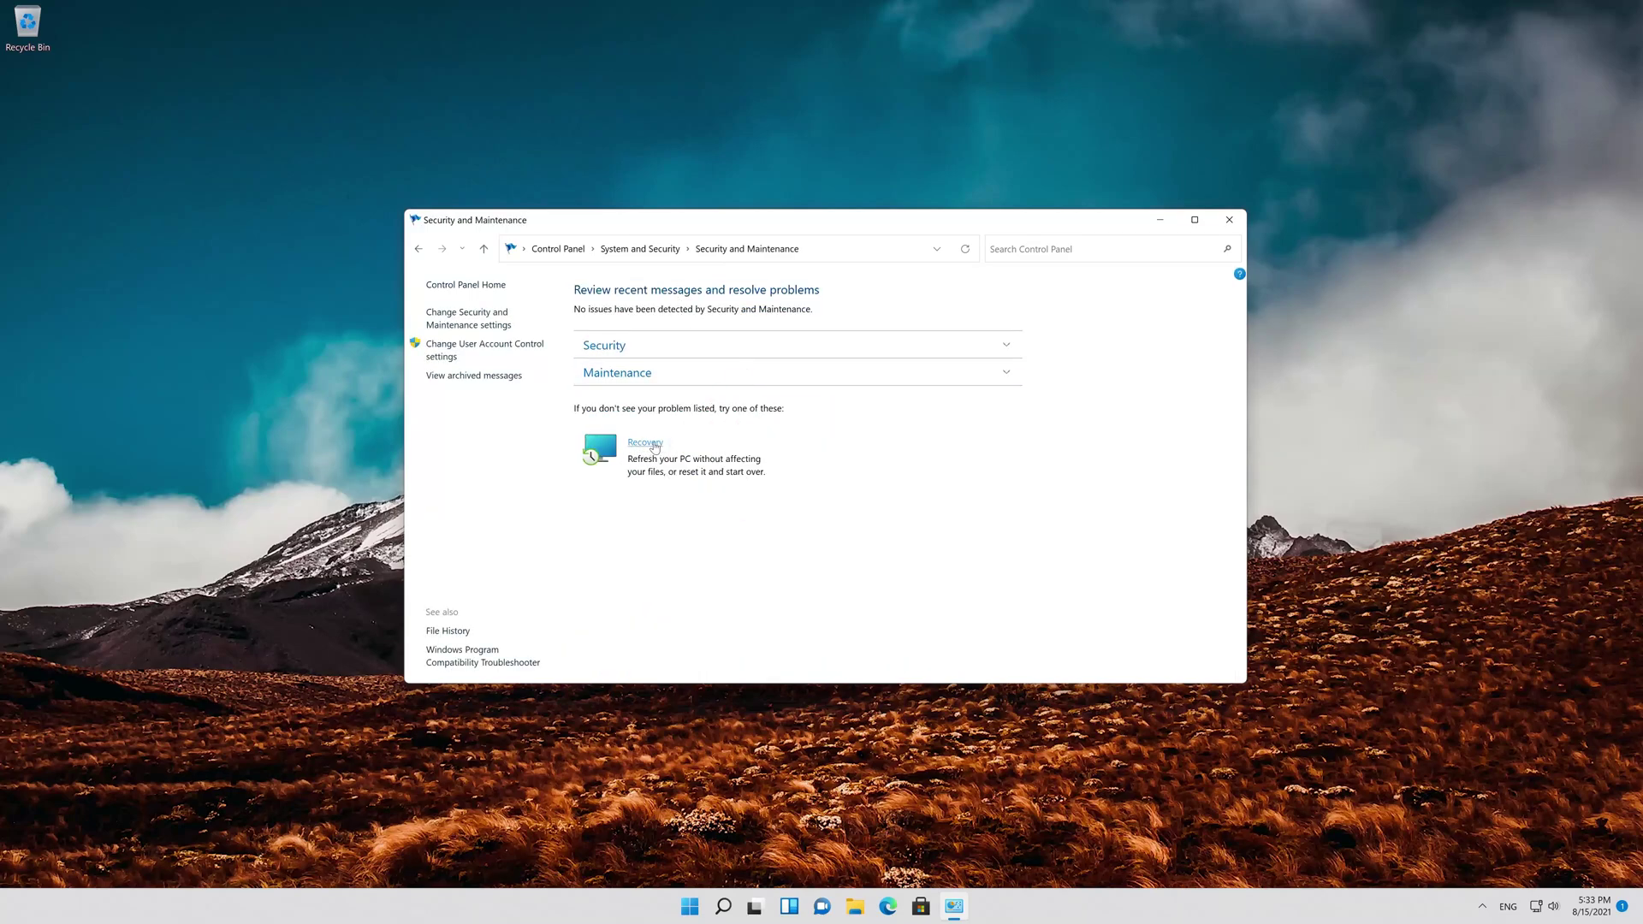
pyautogui.click(645, 442)
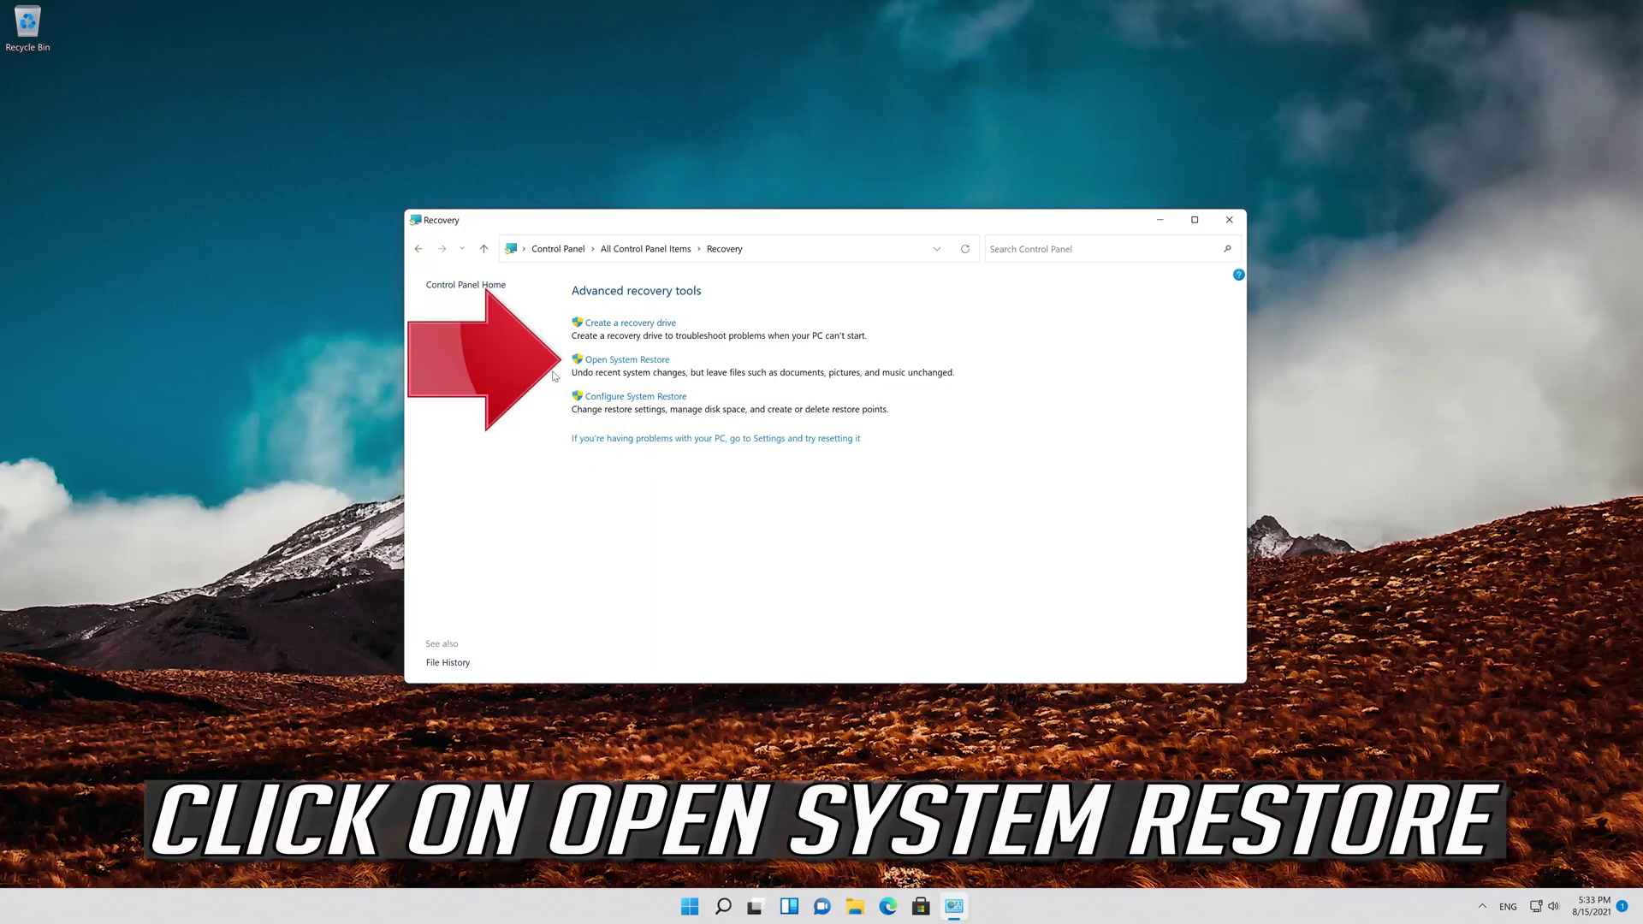
# - Launch System Restore, pick the latest 8/15/2021 manual restore point, and confirm starting the restore
pyautogui.click(650, 361)
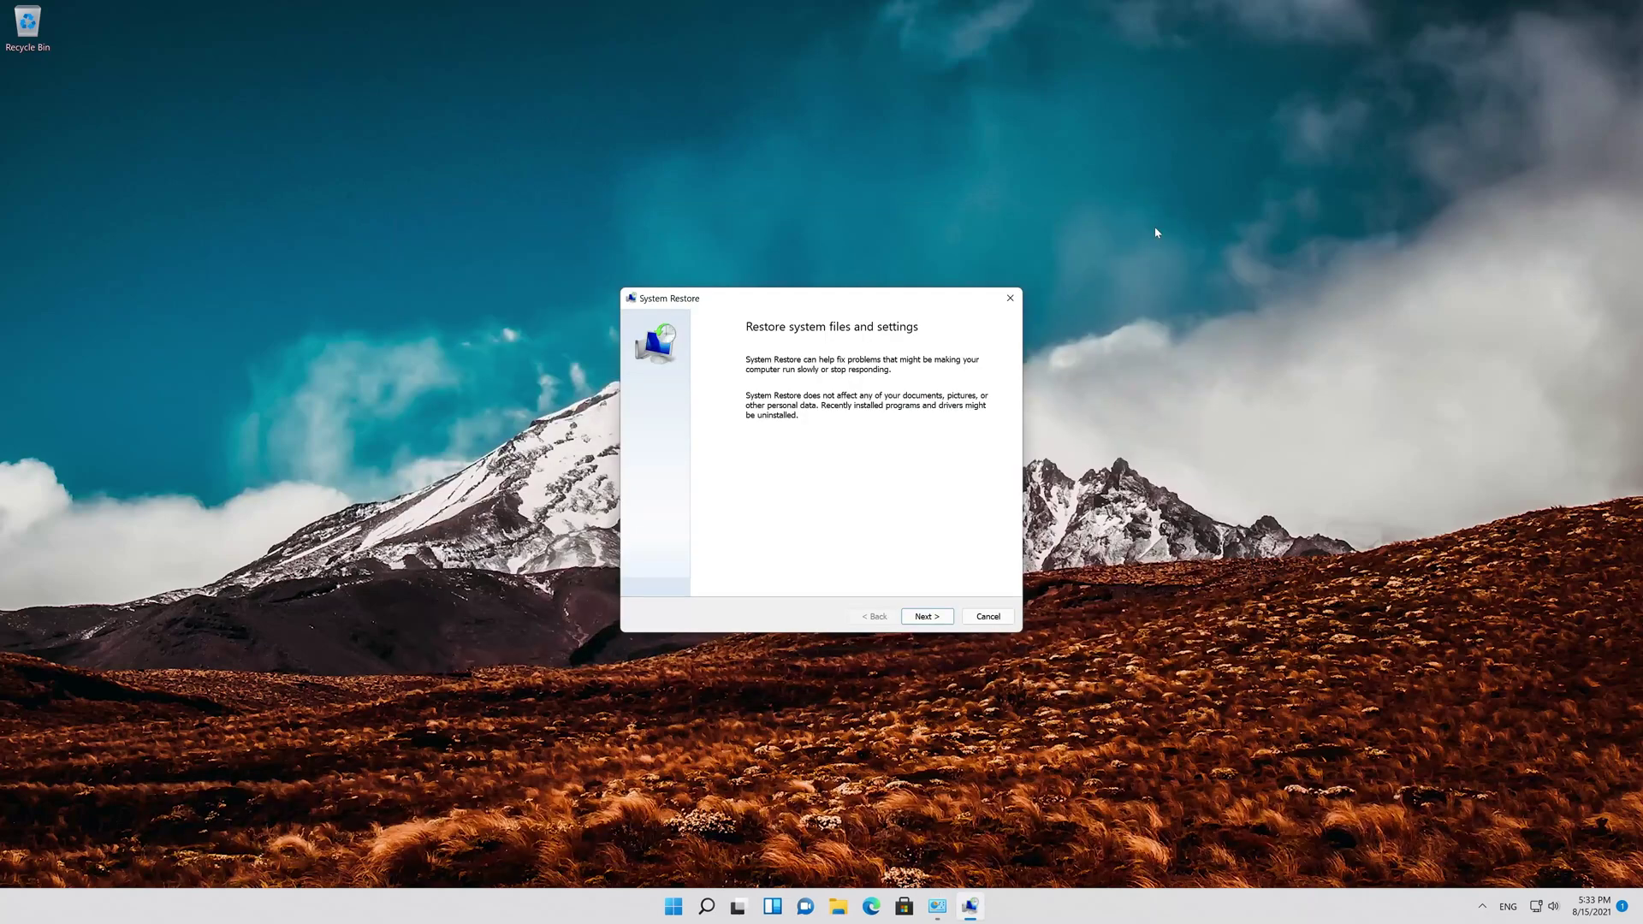
pyautogui.click(927, 618)
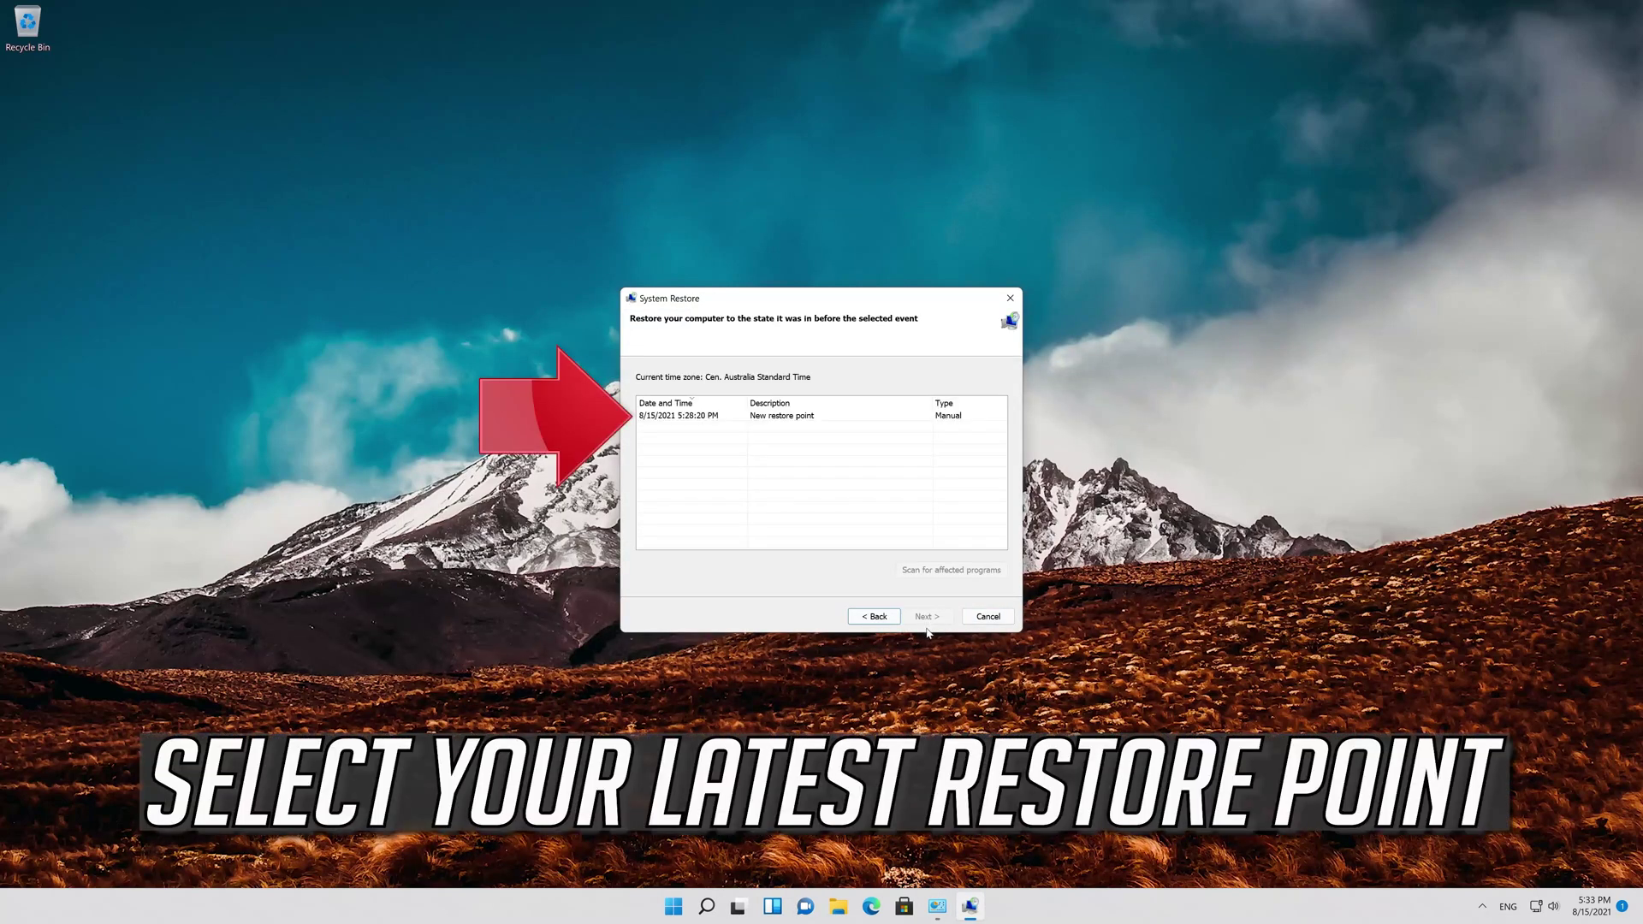
pyautogui.click(814, 419)
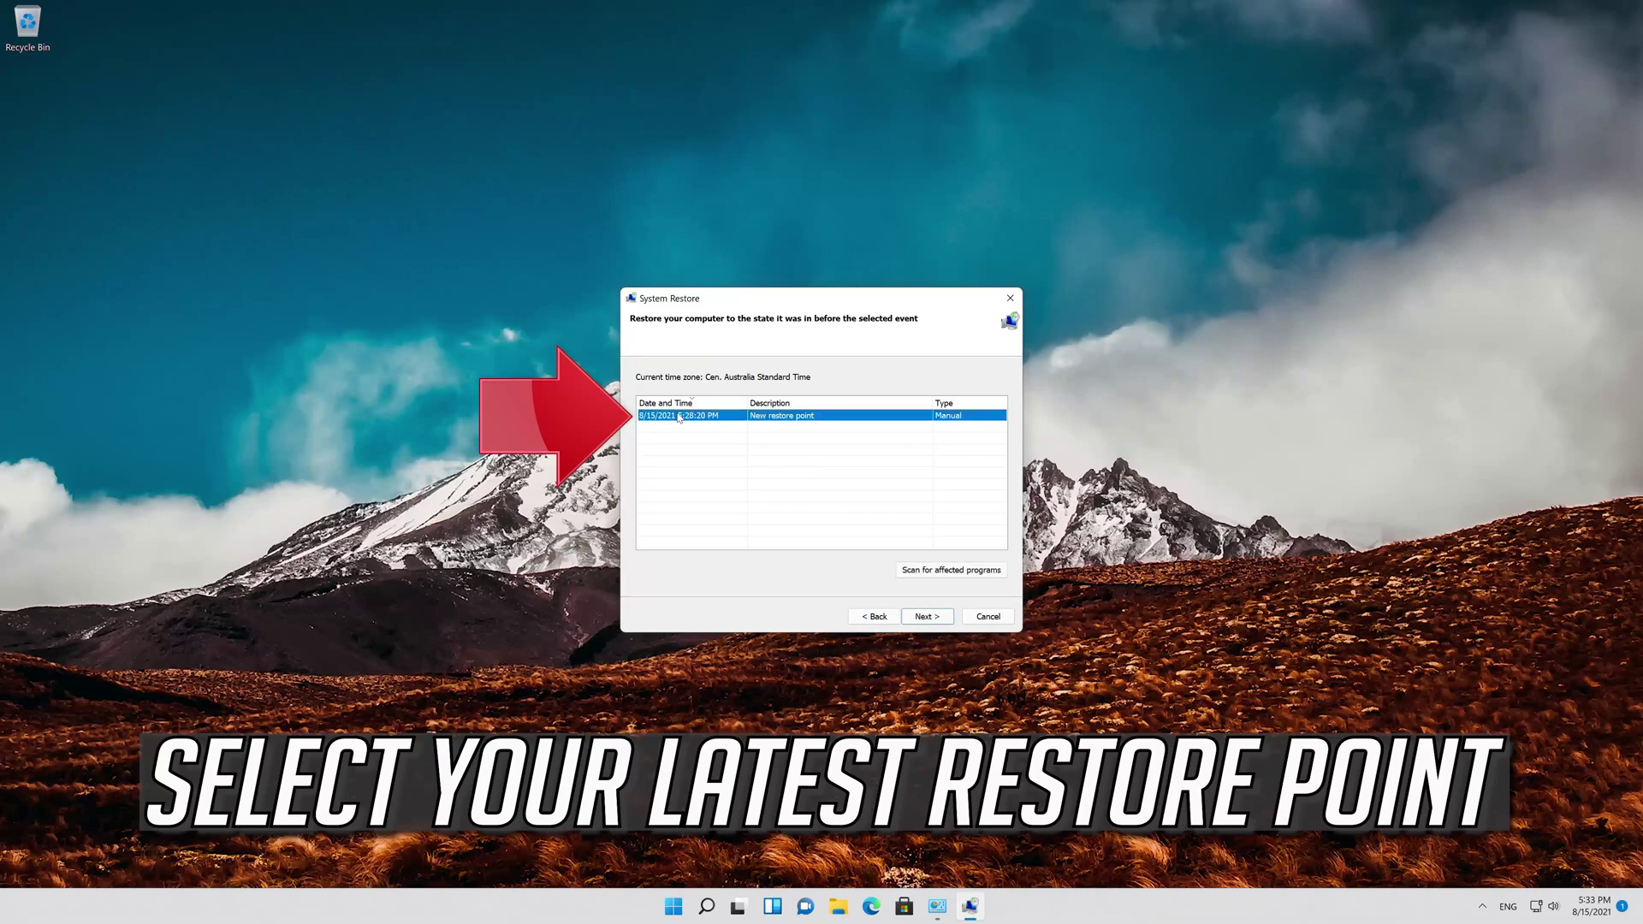
pyautogui.click(952, 617)
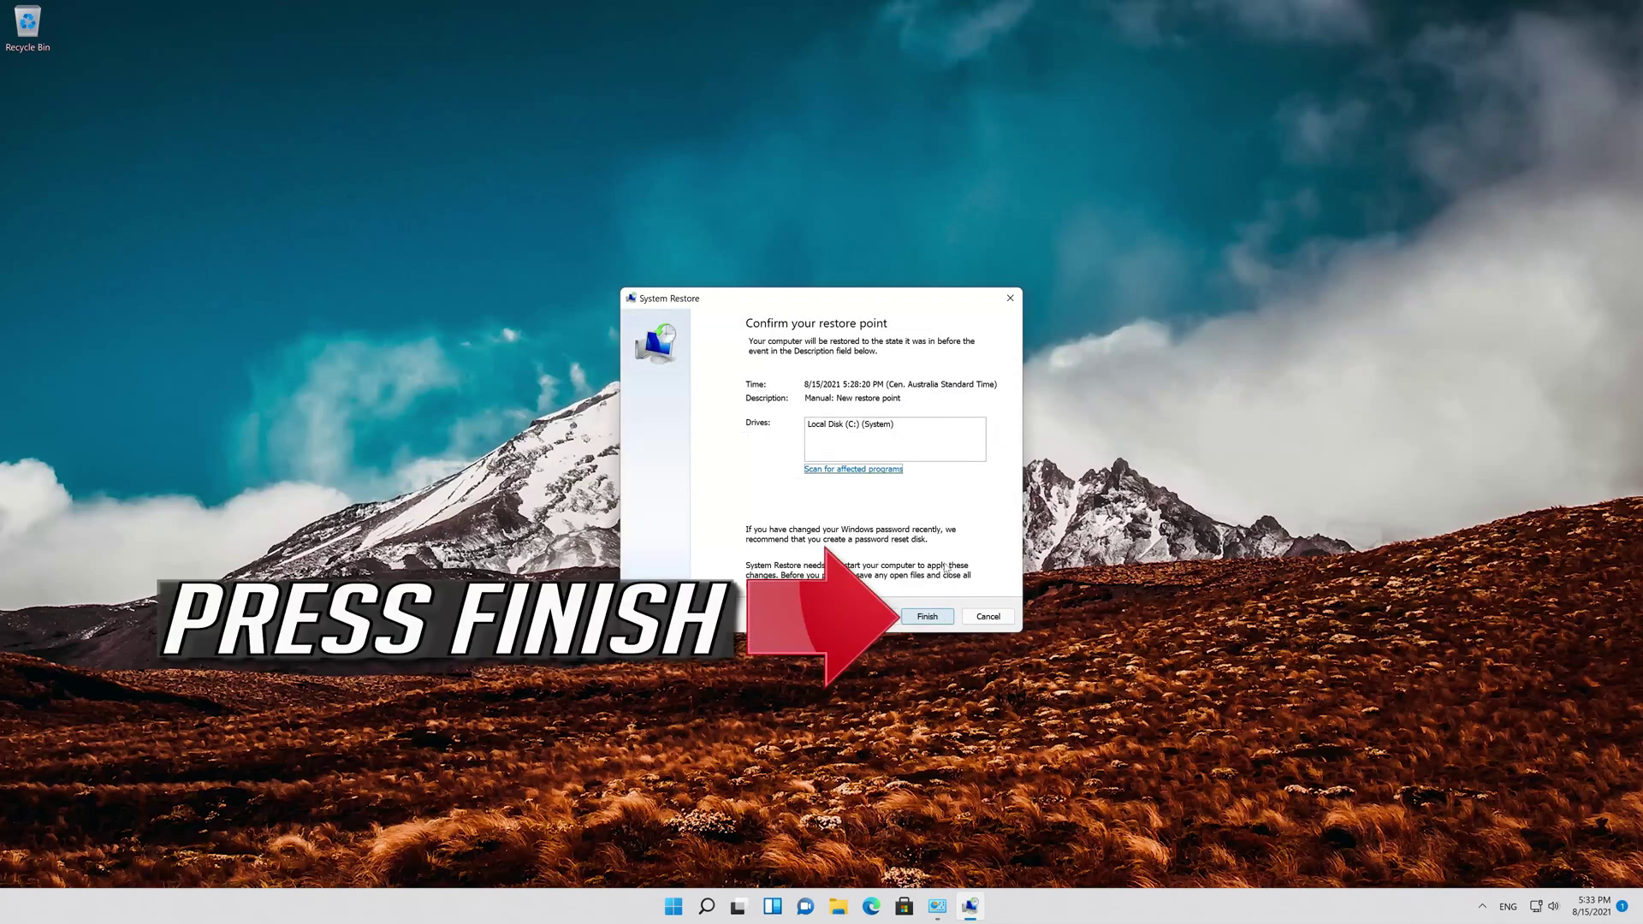
pyautogui.click(929, 618)
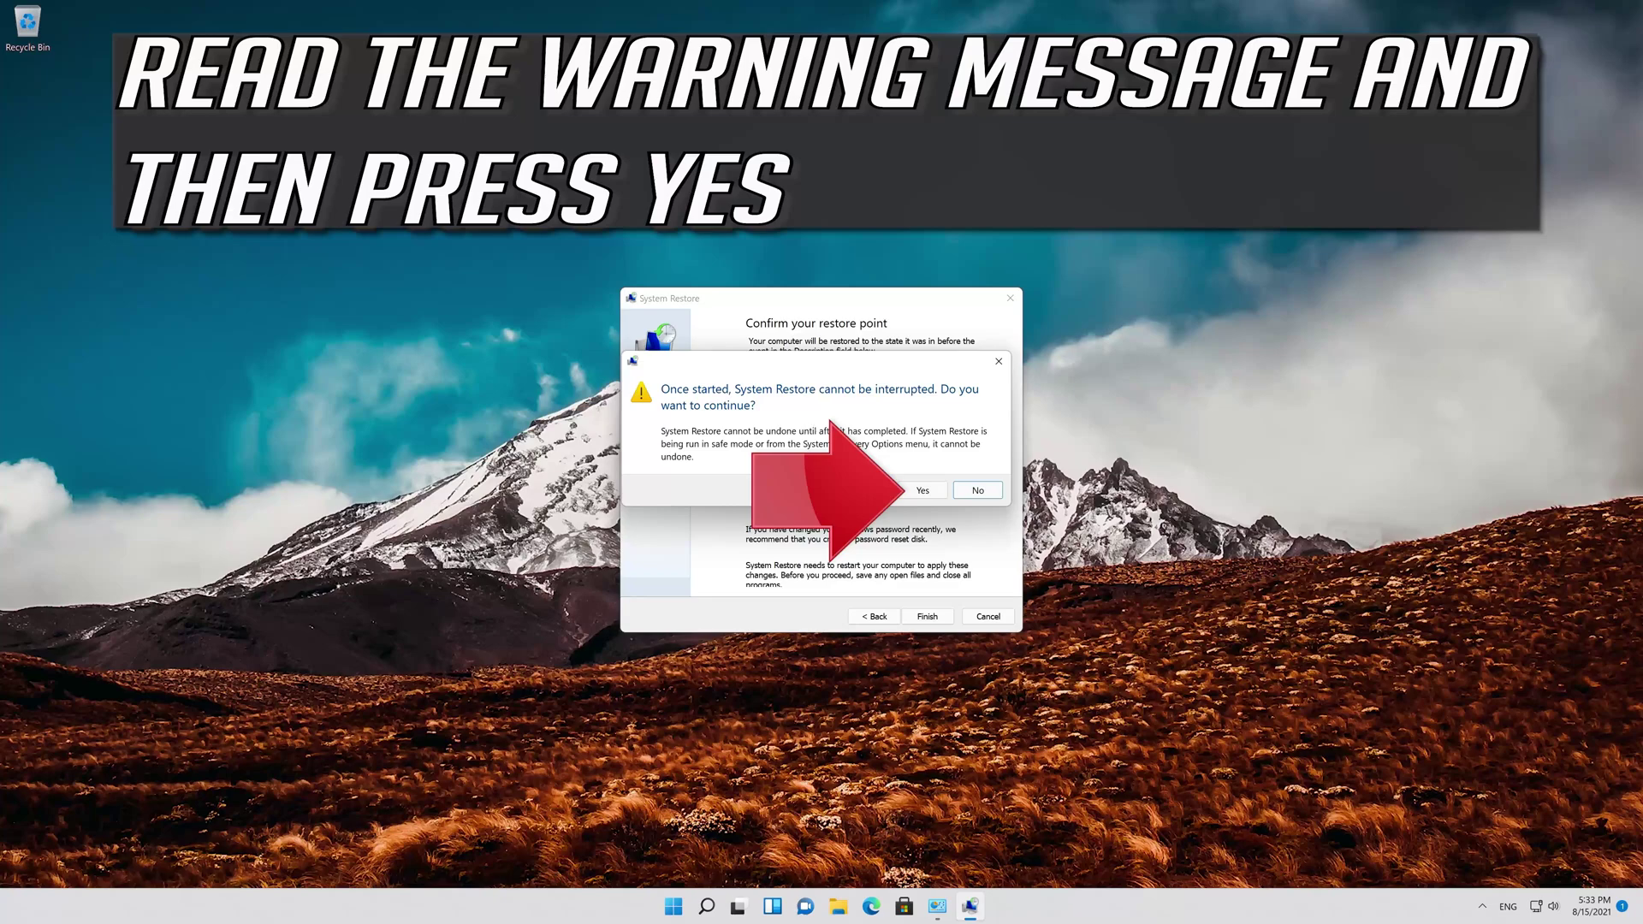
pyautogui.click(921, 500)
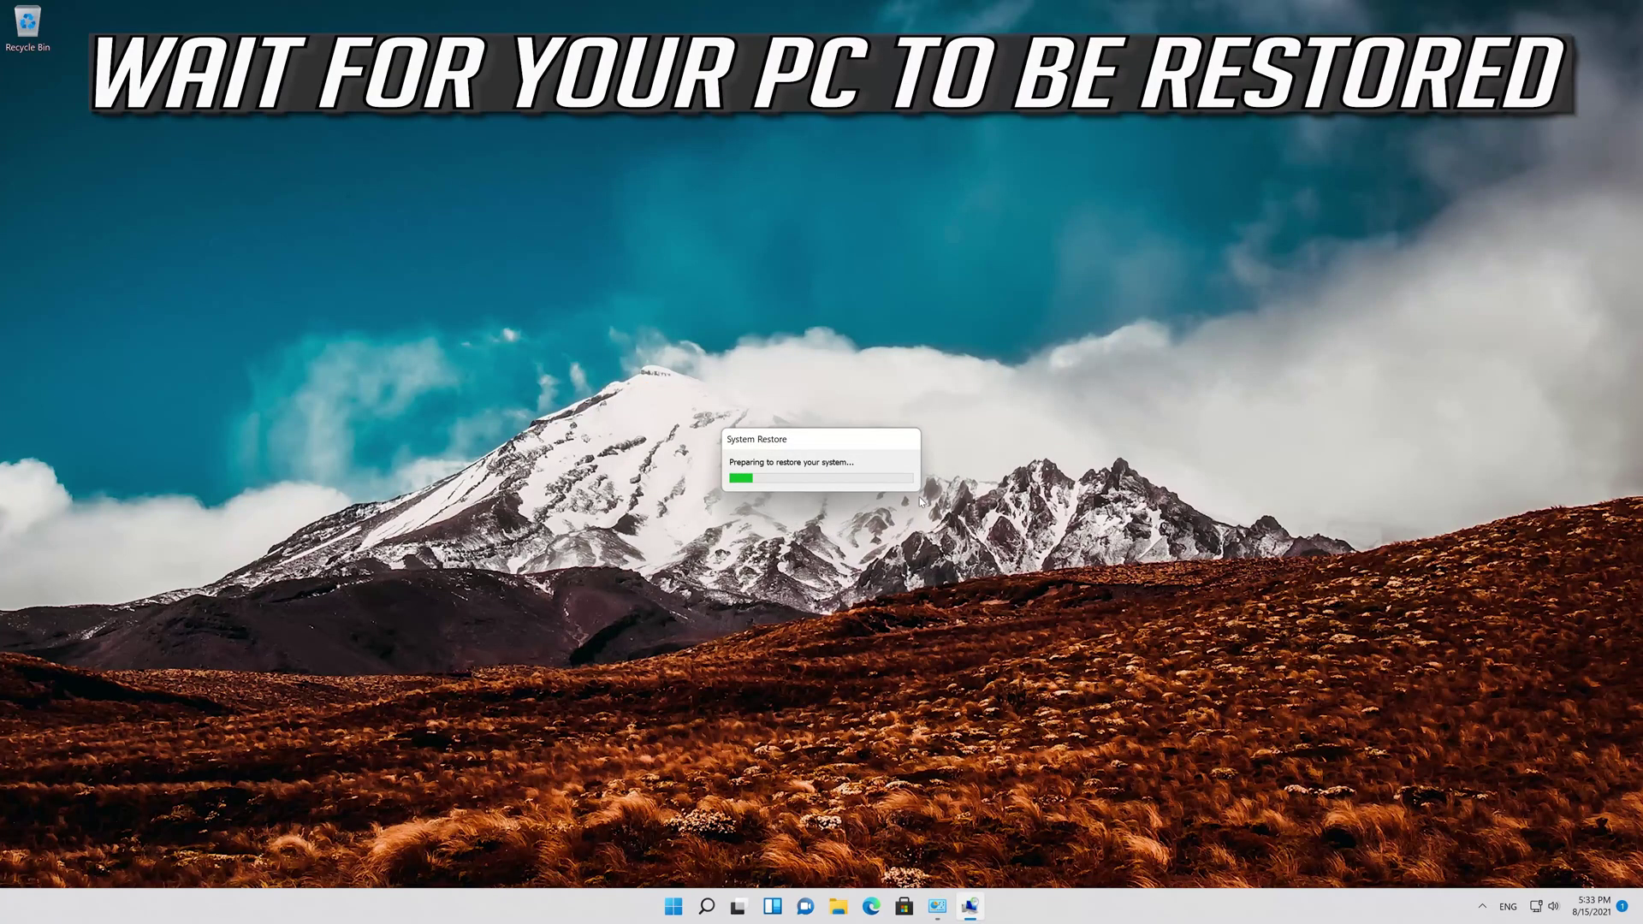